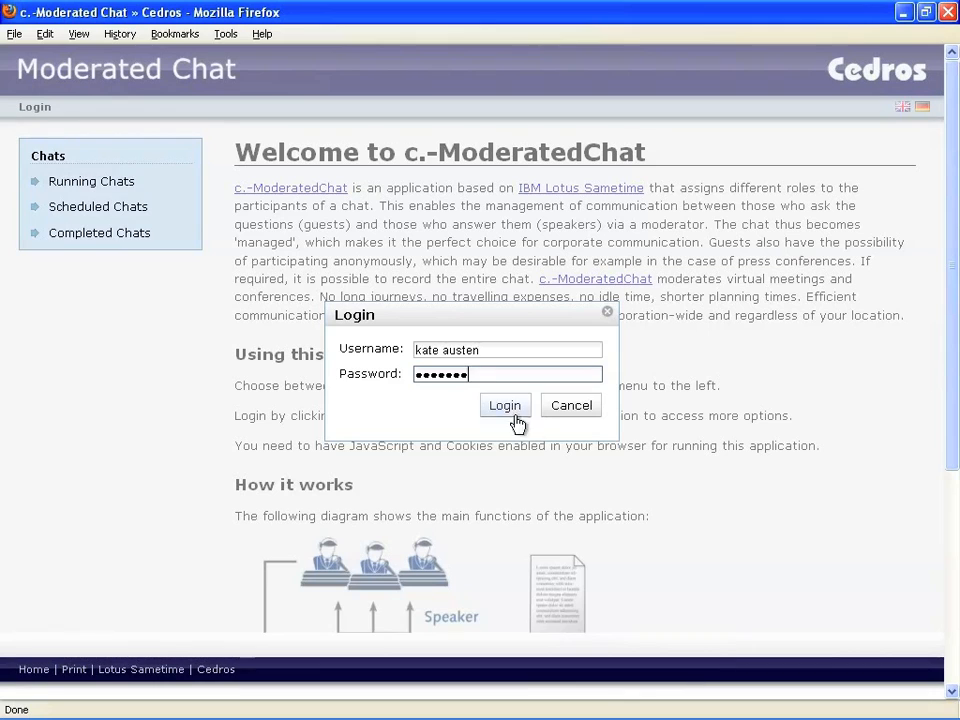
Sign in, start a new chat, and set its date to January 7, 2010.
click(505, 406)
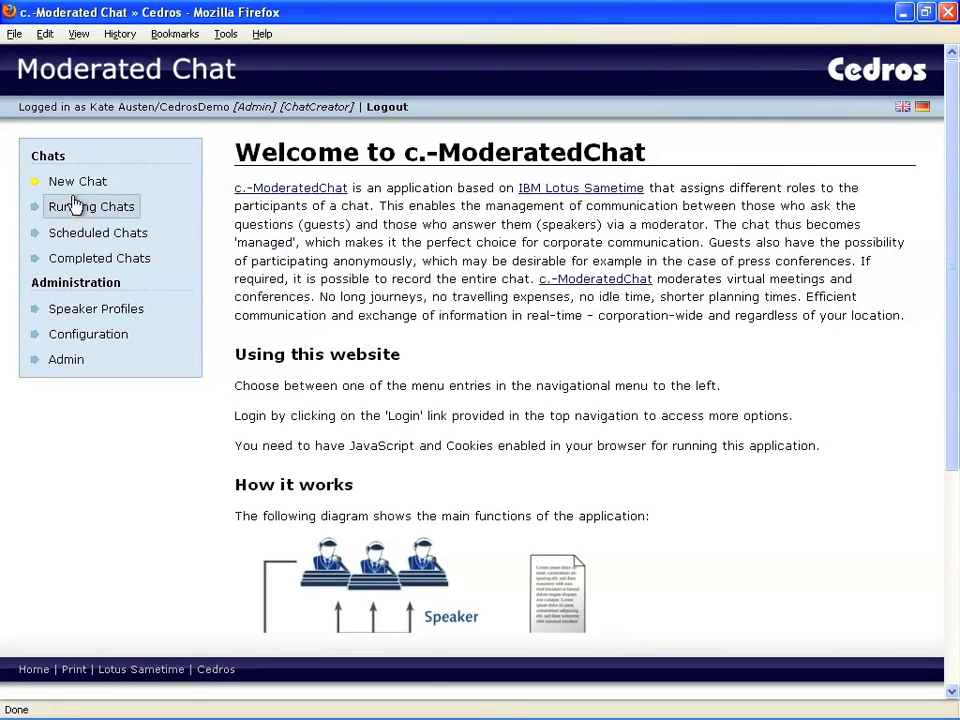
click(80, 184)
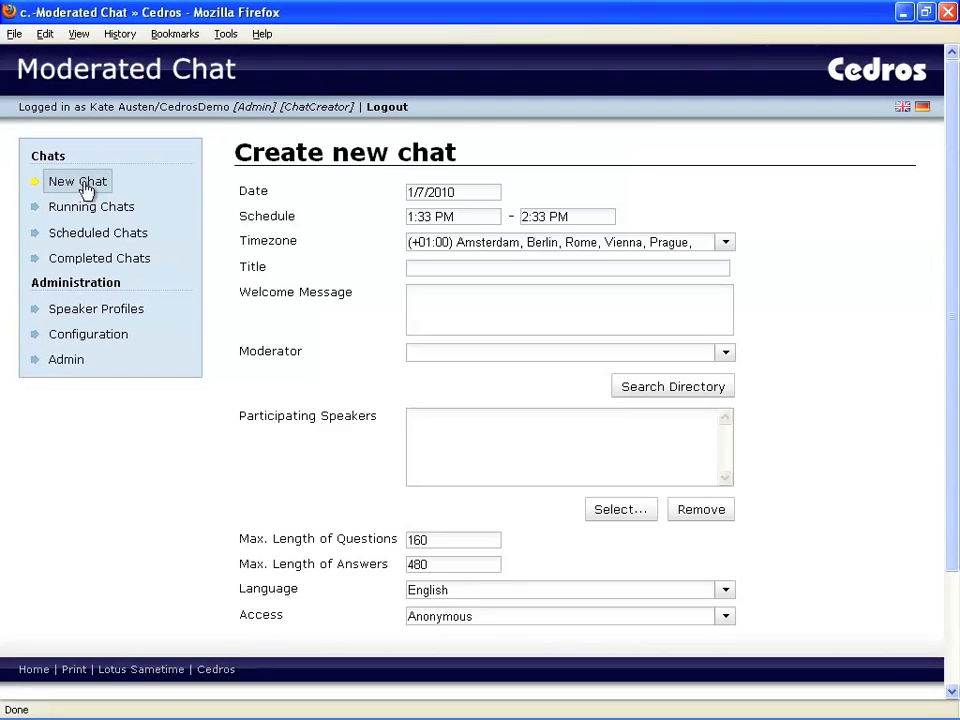
click(455, 192)
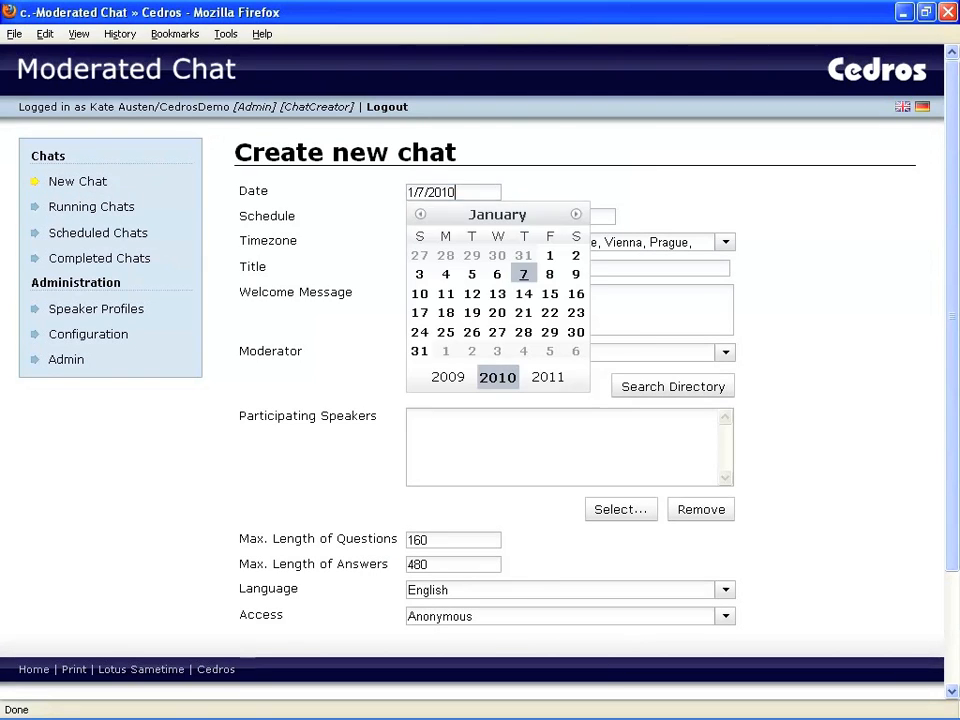
click(523, 274)
Schedule the chat from 1:00 PM to 4:00 PM, leaving the time zone unchanged.
click(490, 222)
scroll(471, 321, up, 1)
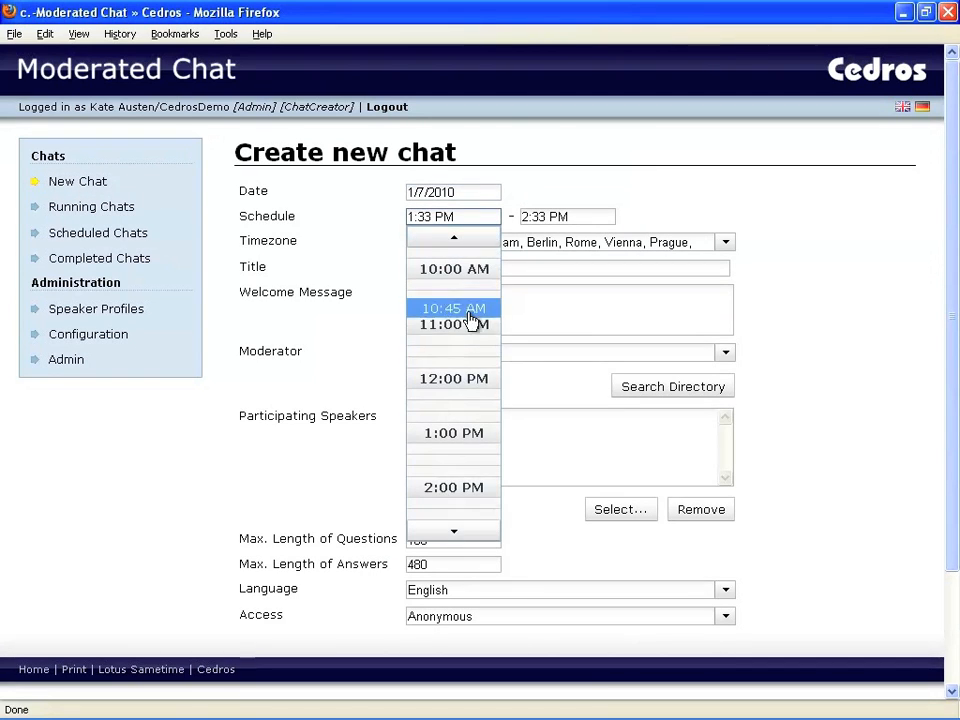
click(469, 437)
click(567, 217)
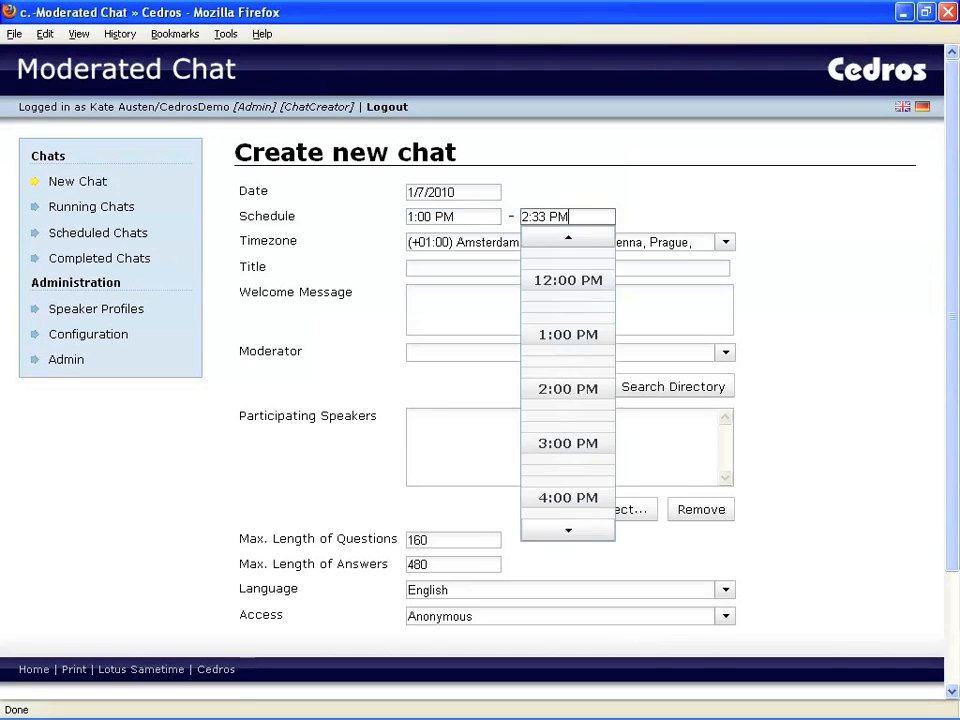
scroll(585, 465, down, 1)
click(582, 430)
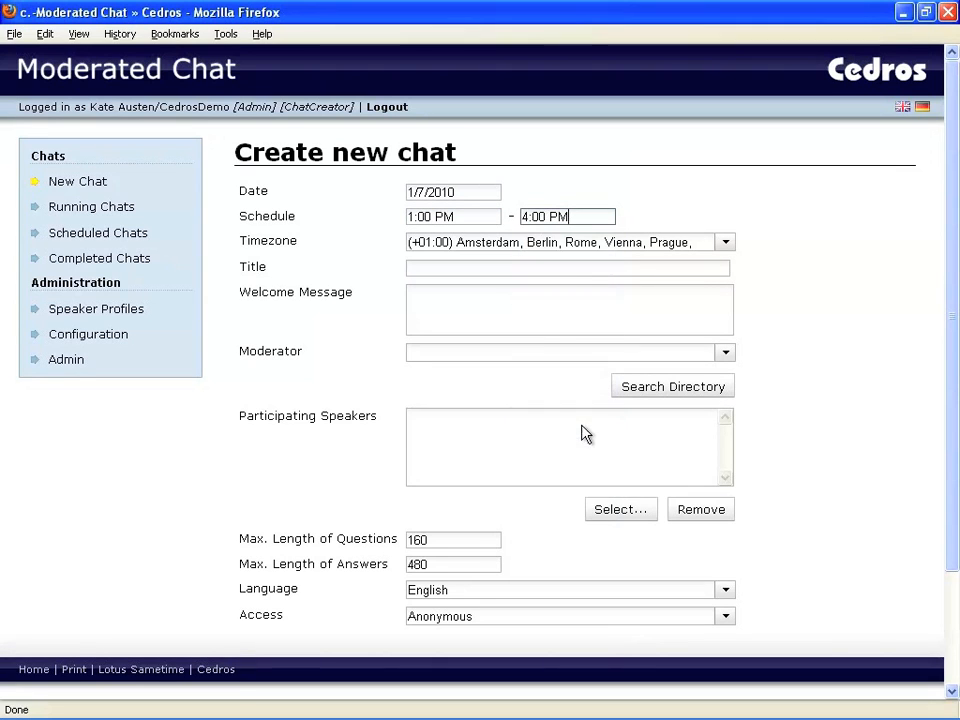
click(727, 245)
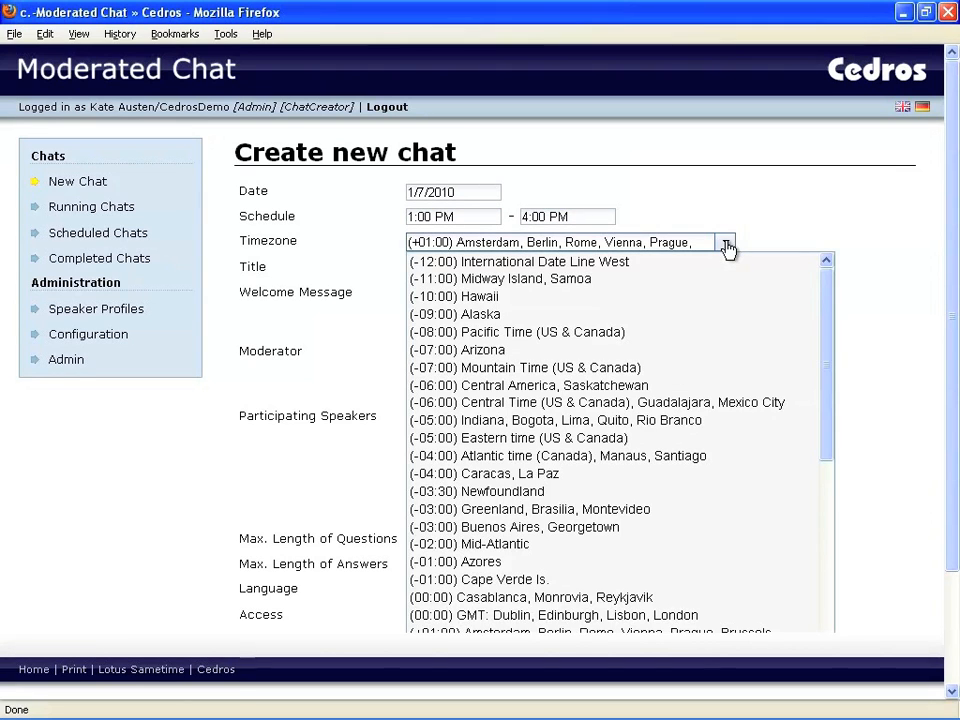
click(727, 245)
Title the new chat 'Moderated Chat with CEO'.
key(Tab)
text(Mode)
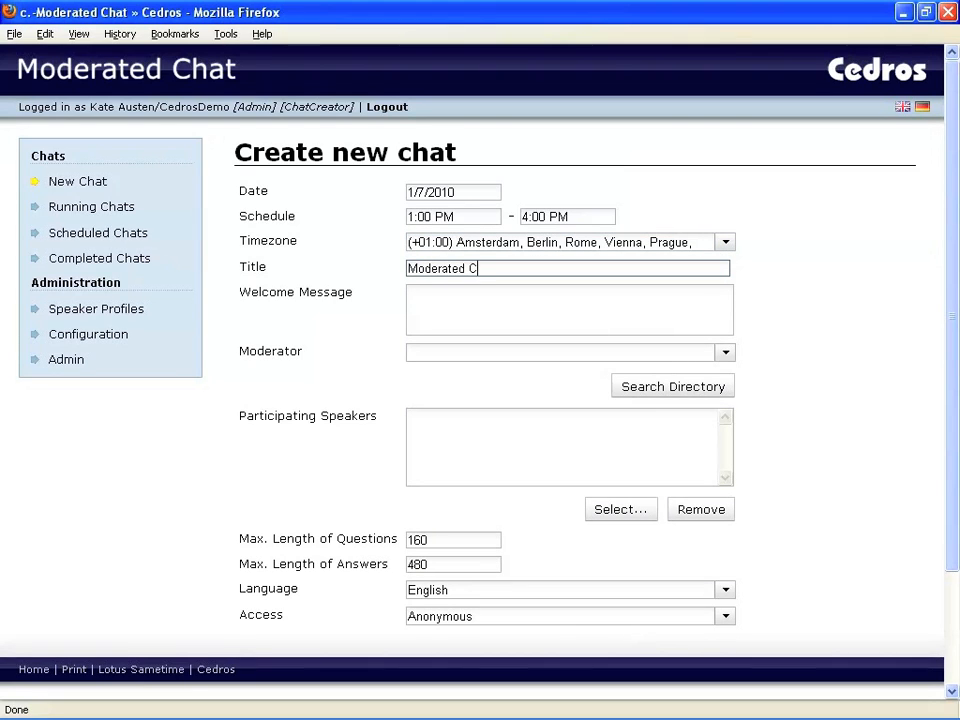
text(rated Chat with CEO)
click(420, 300)
Make the signed-in admin the moderator by searching 'aus' and picking the suggestion.
click(725, 353)
click(726, 354)
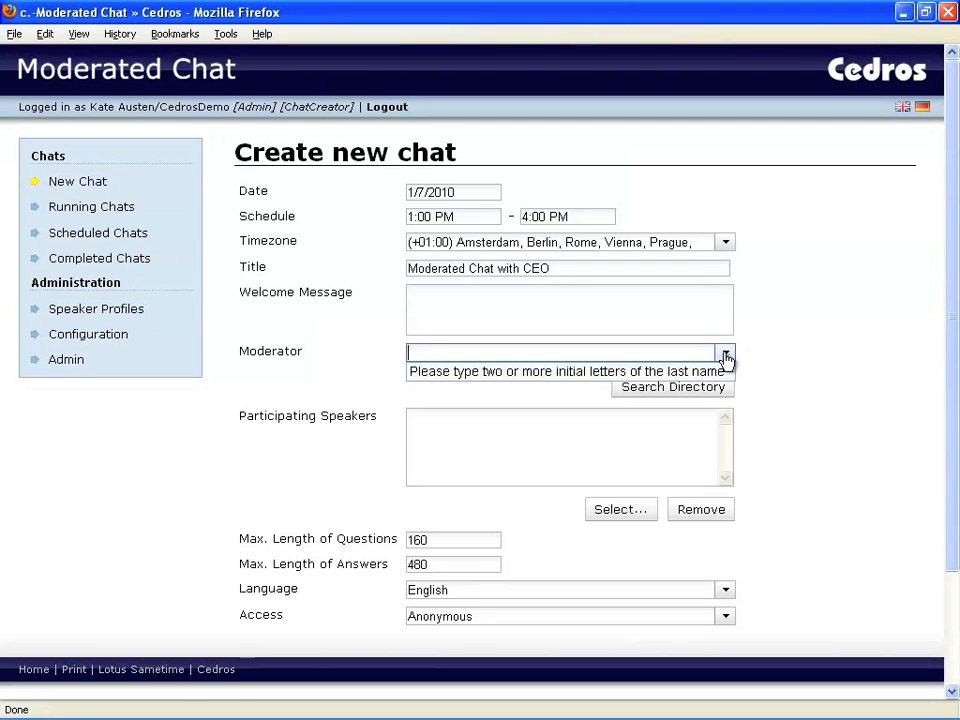
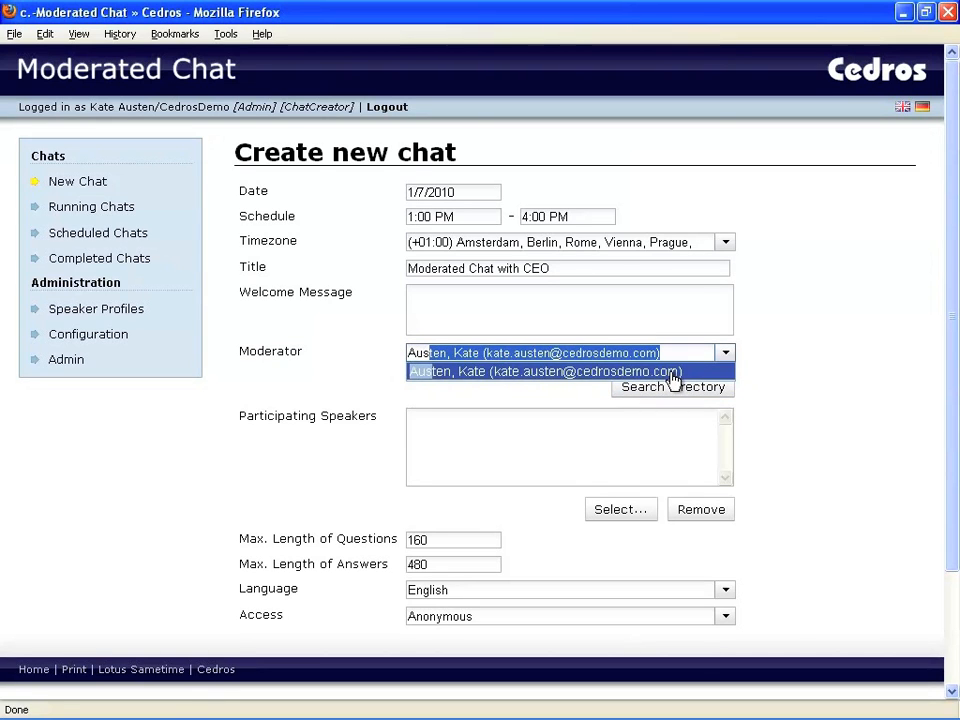
click(670, 374)
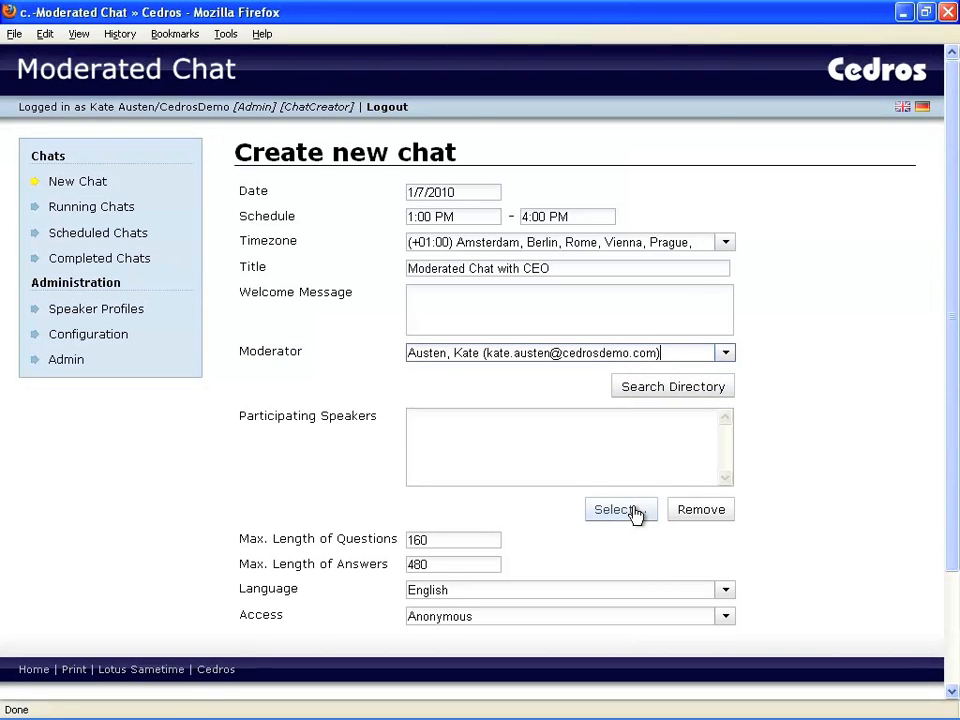
Add all three available speakers to the chat.
click(632, 510)
drag(511, 357, 514, 390)
click(531, 456)
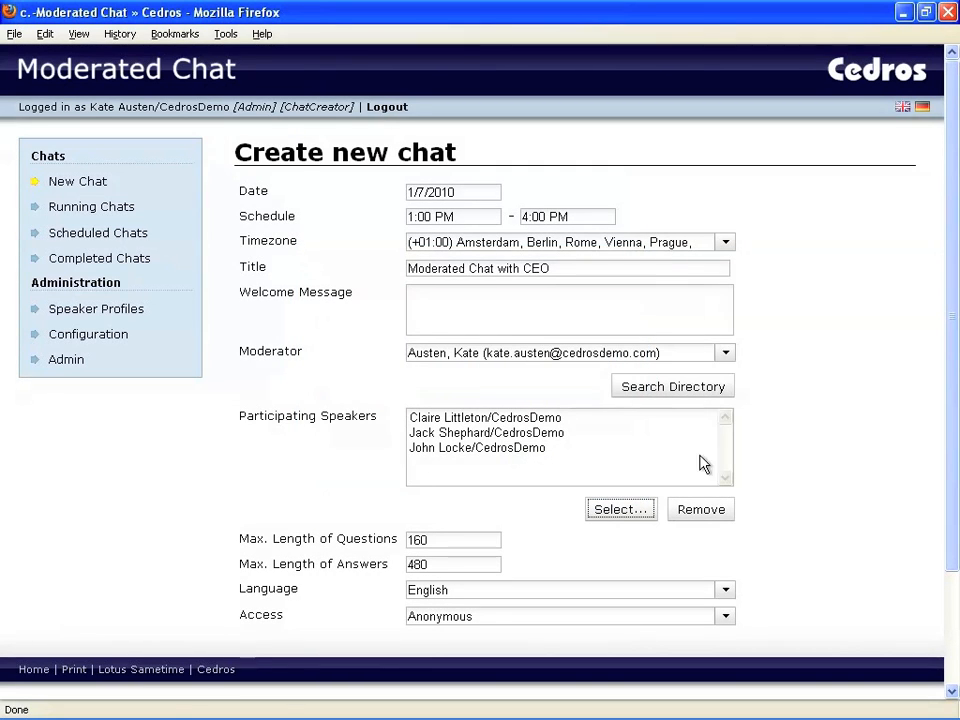
drag(954, 399, 953, 521)
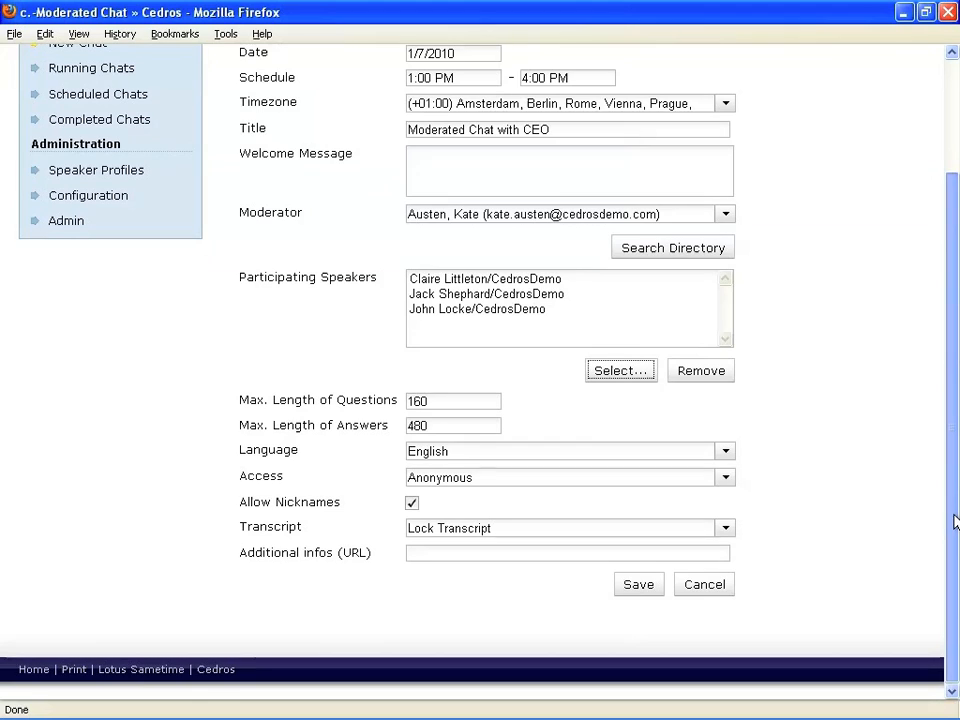
Keep the default length limits, English language and Anonymous access for the chat.
click(454, 400)
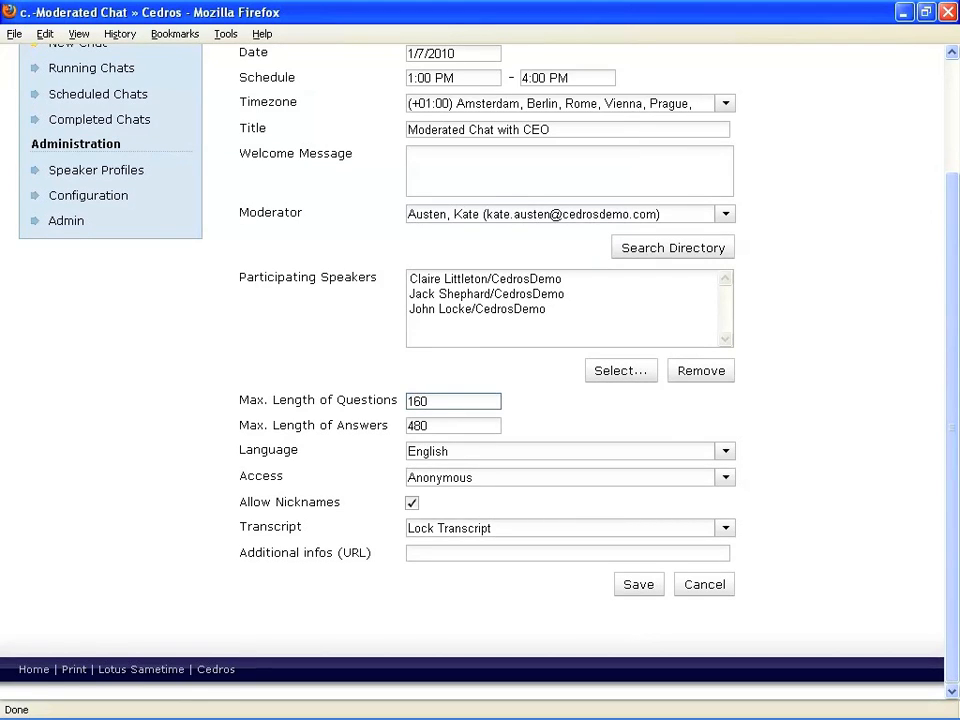
click(454, 426)
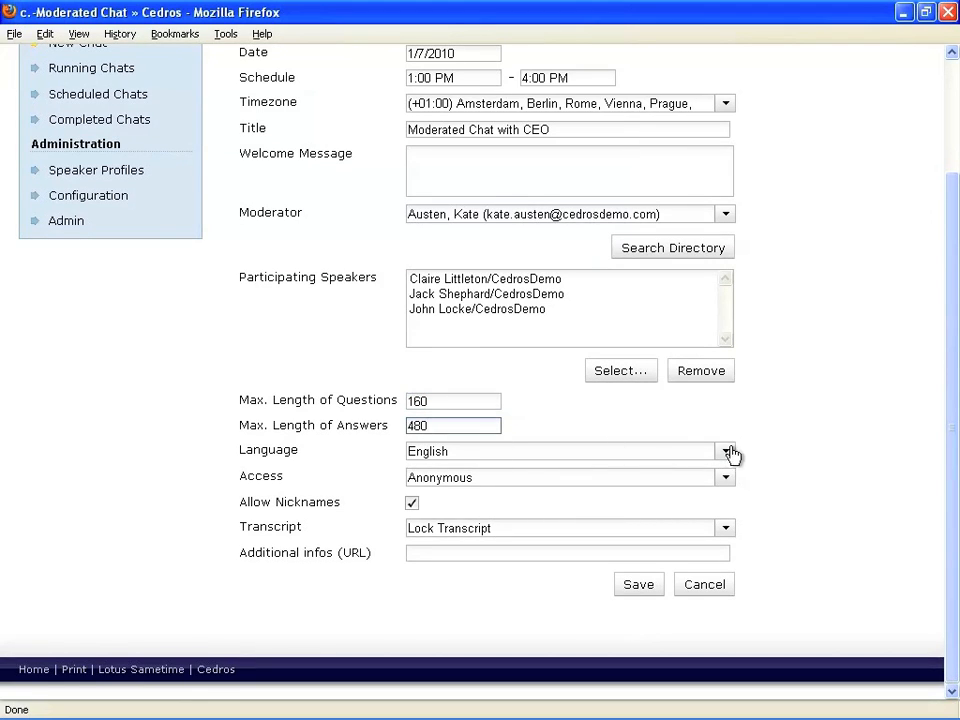
click(726, 452)
click(687, 495)
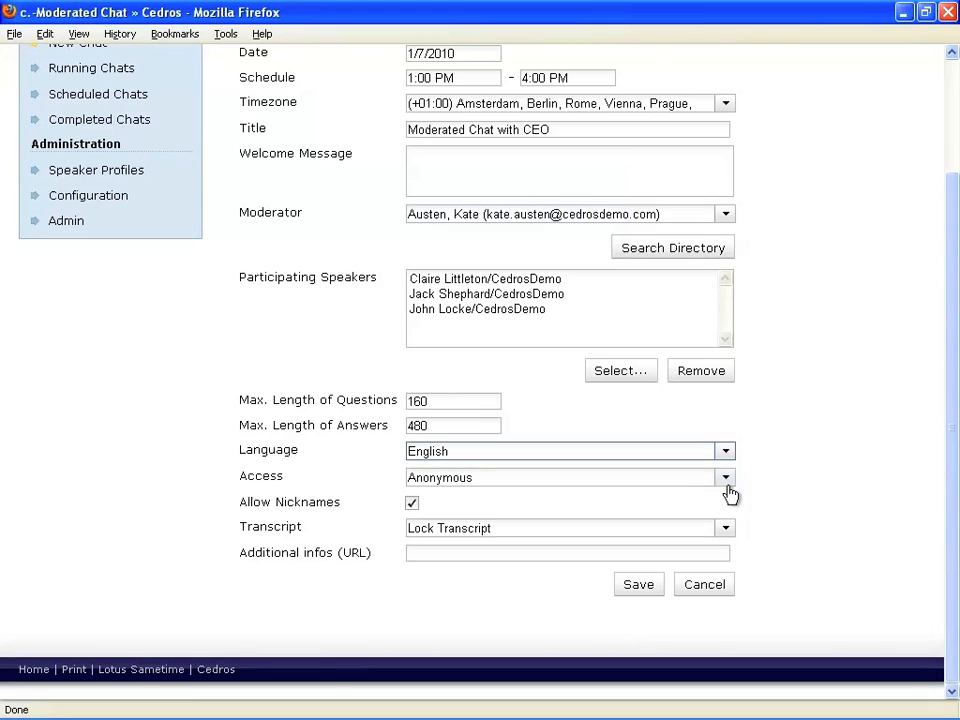
click(727, 482)
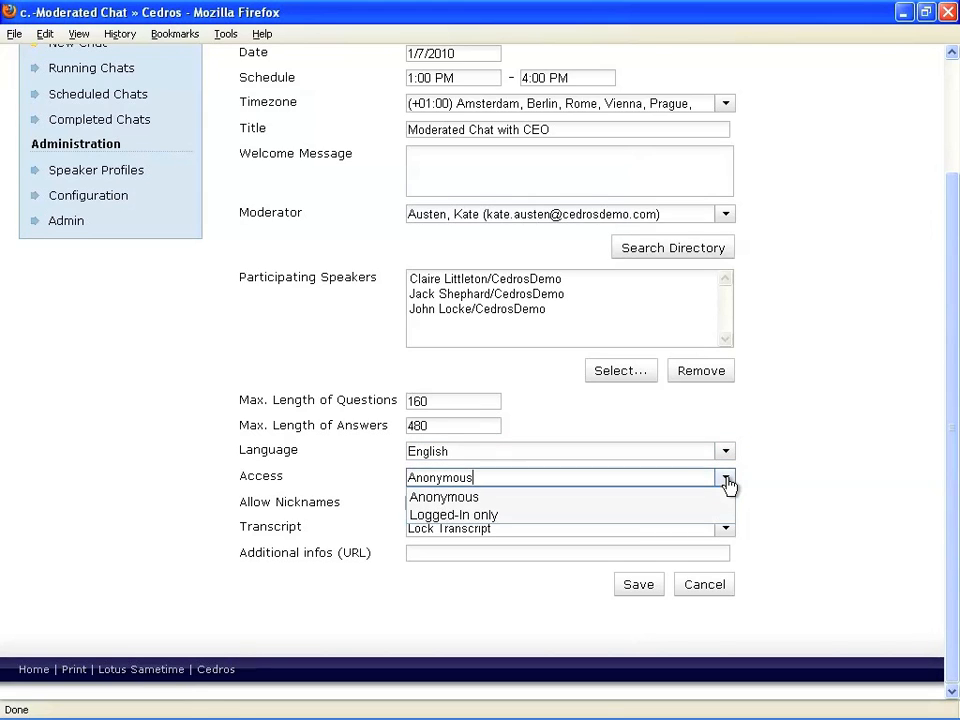
click(727, 482)
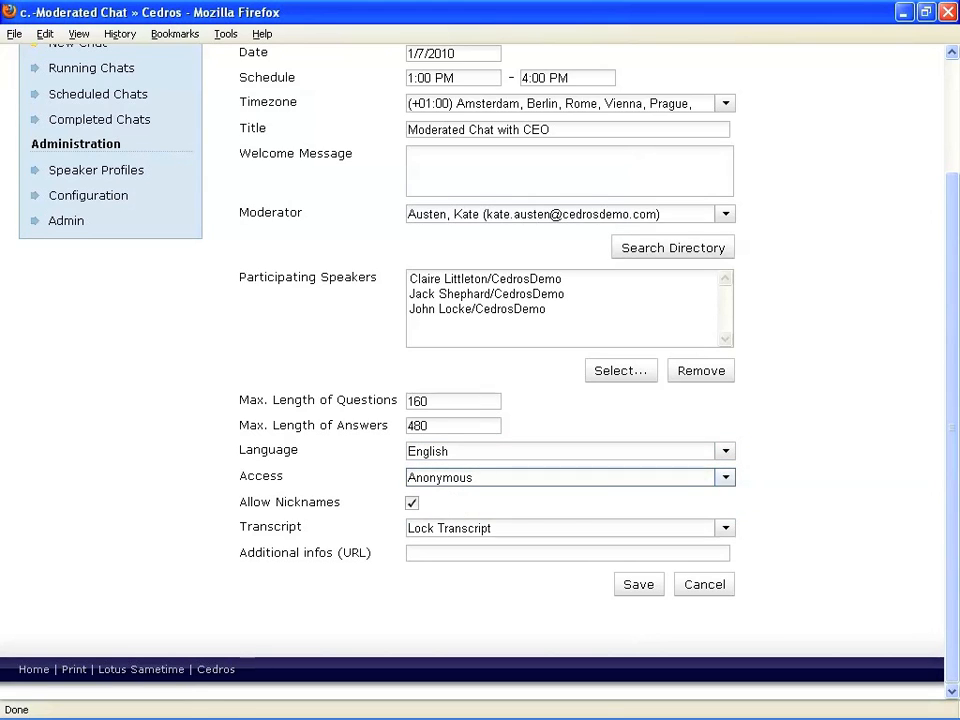
click(411, 504)
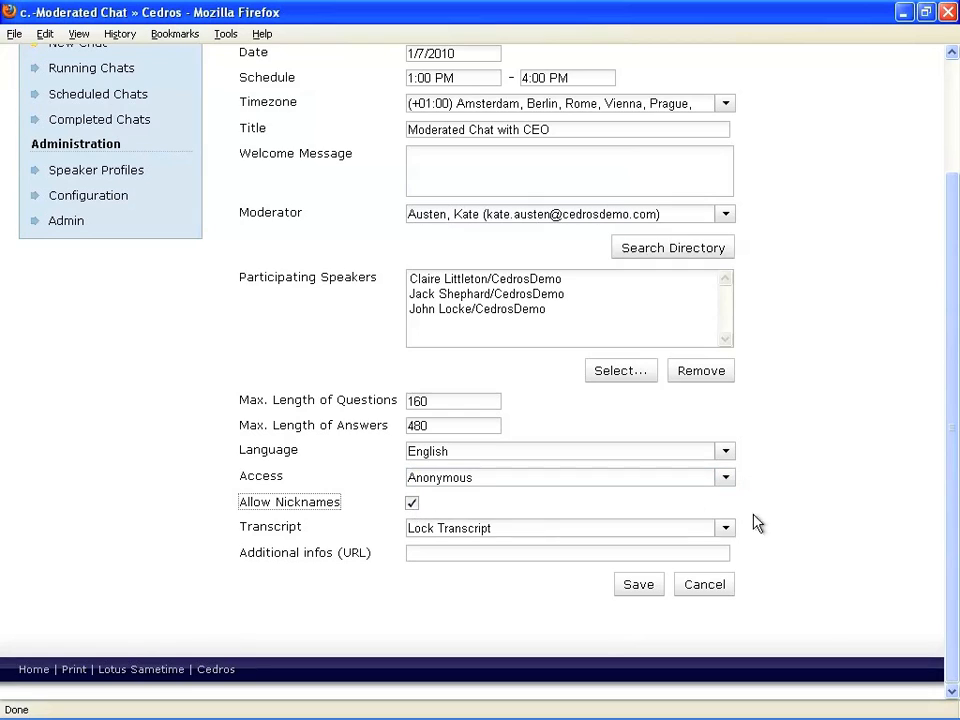
click(727, 532)
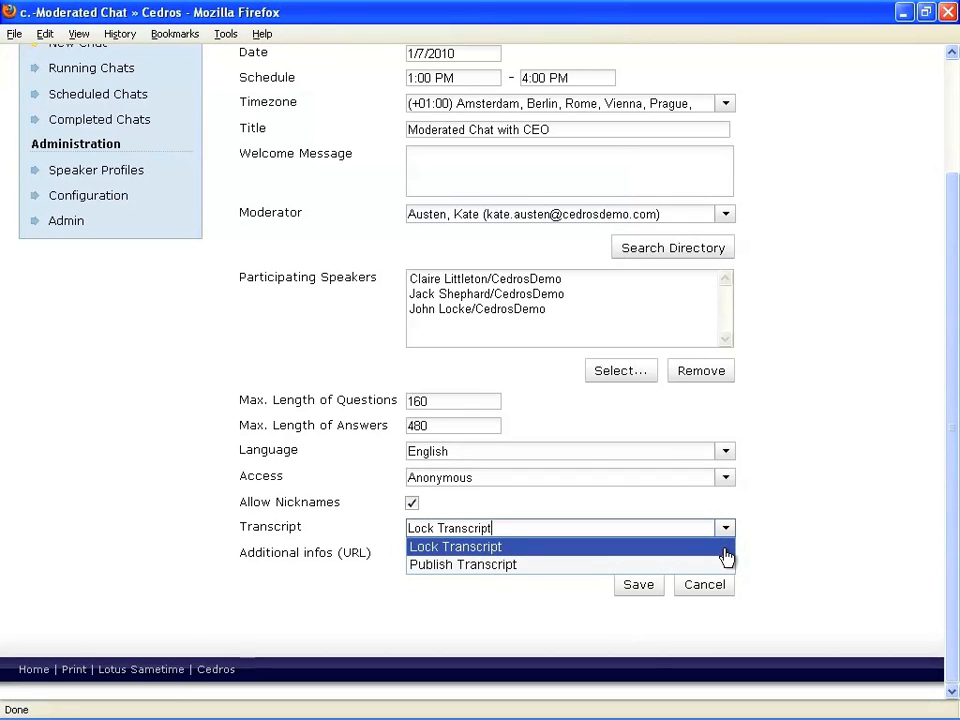
click(727, 566)
key(Tab)
text(h)
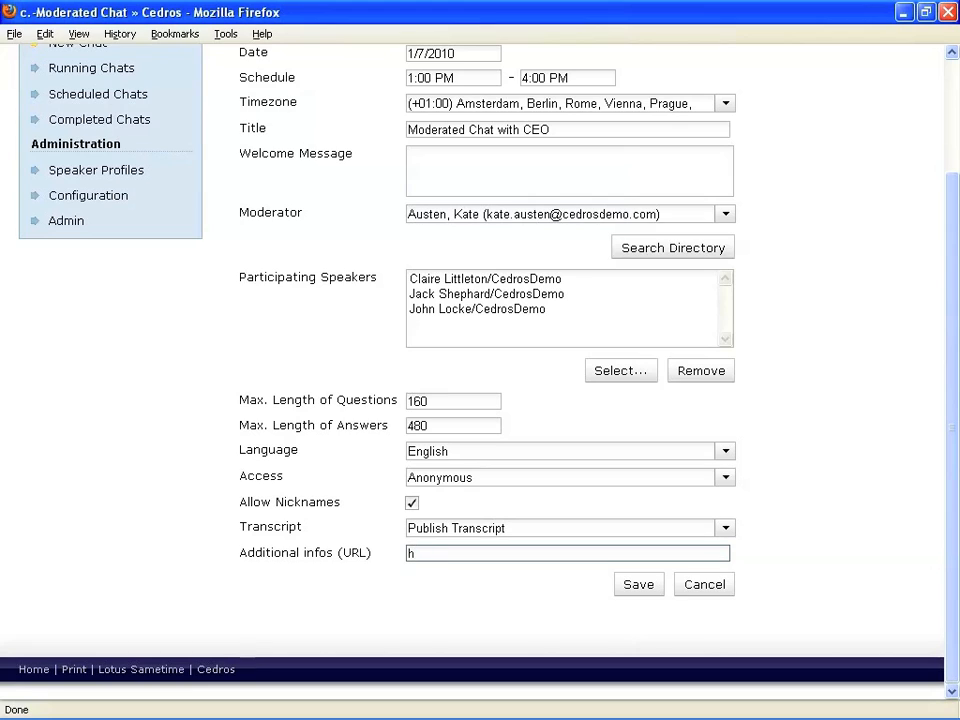
text(ttp://www.cedros.com)
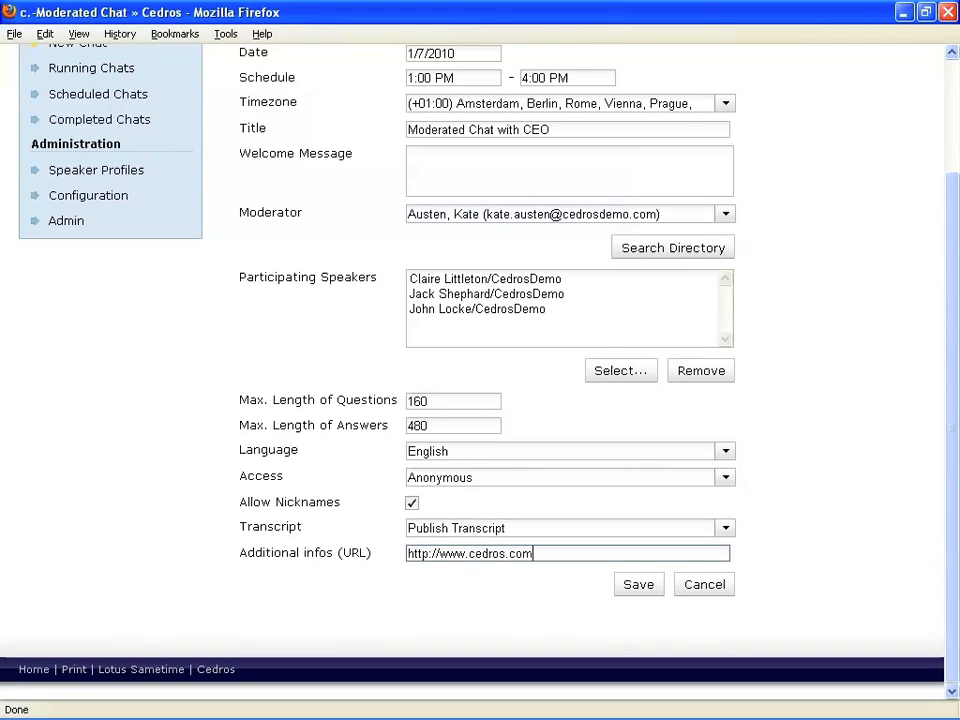
click(640, 589)
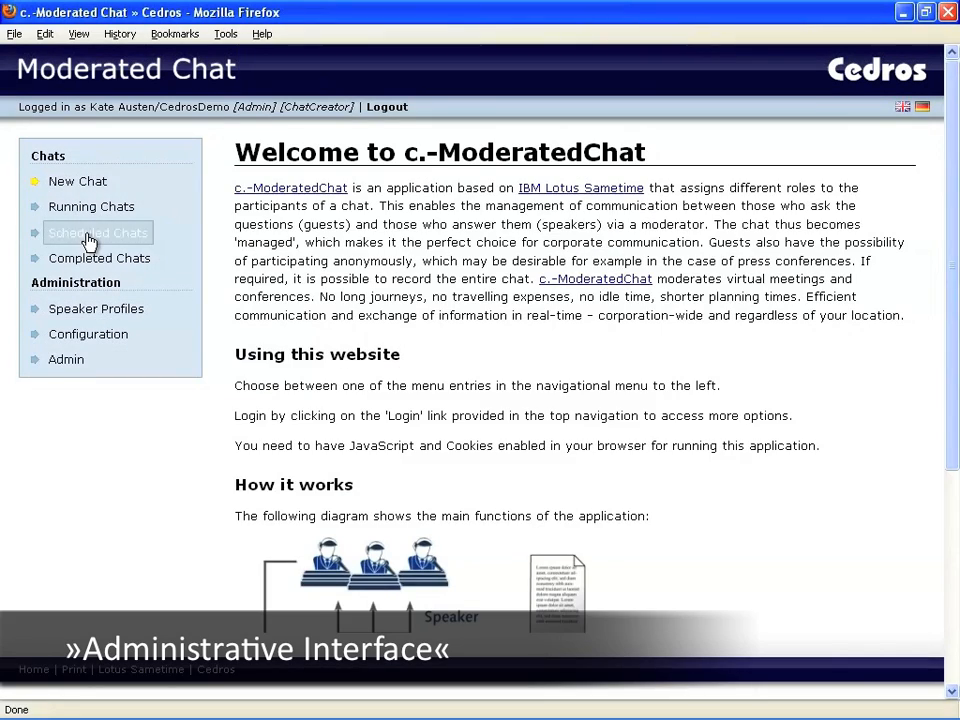
Open Chat Details for Moderated Chat Session with CEO from Scheduled Chats and select its guest URL.
click(88, 236)
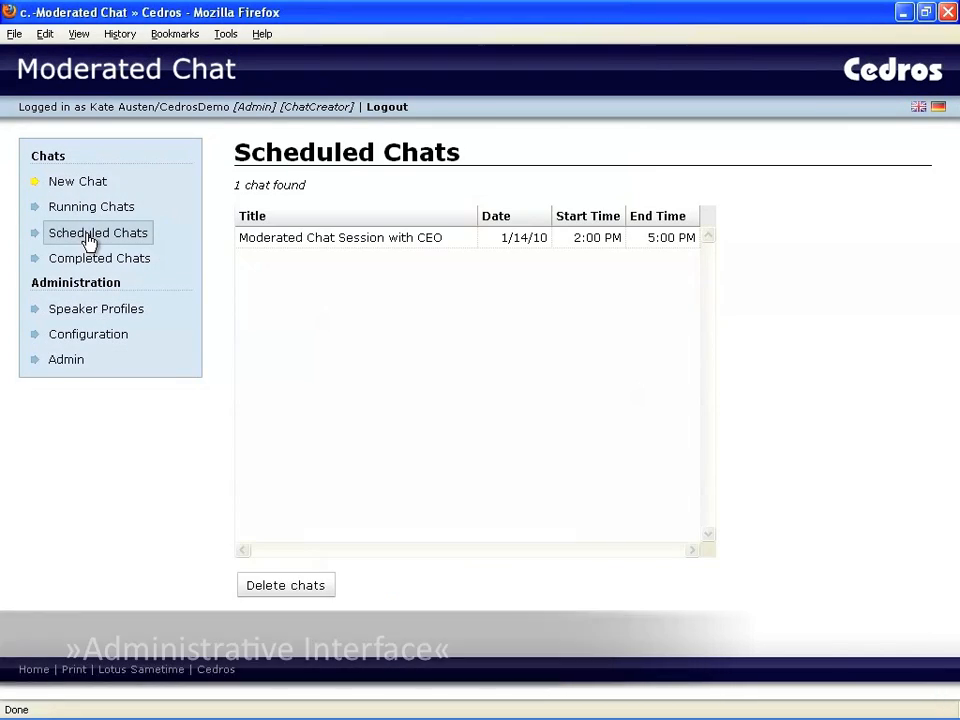
click(470, 255)
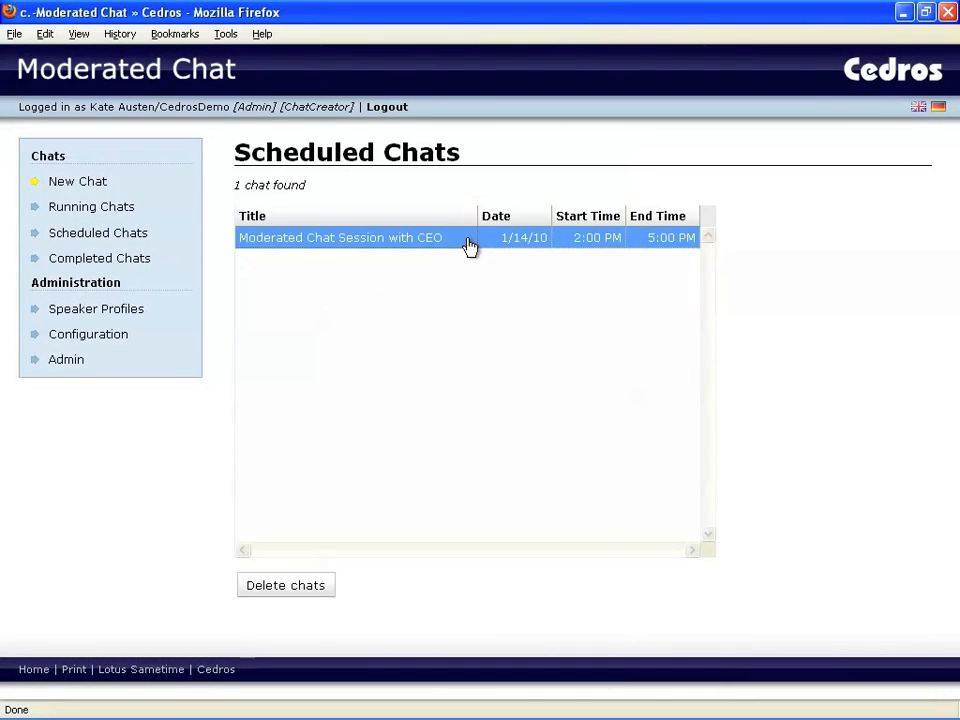
double_click(470, 245)
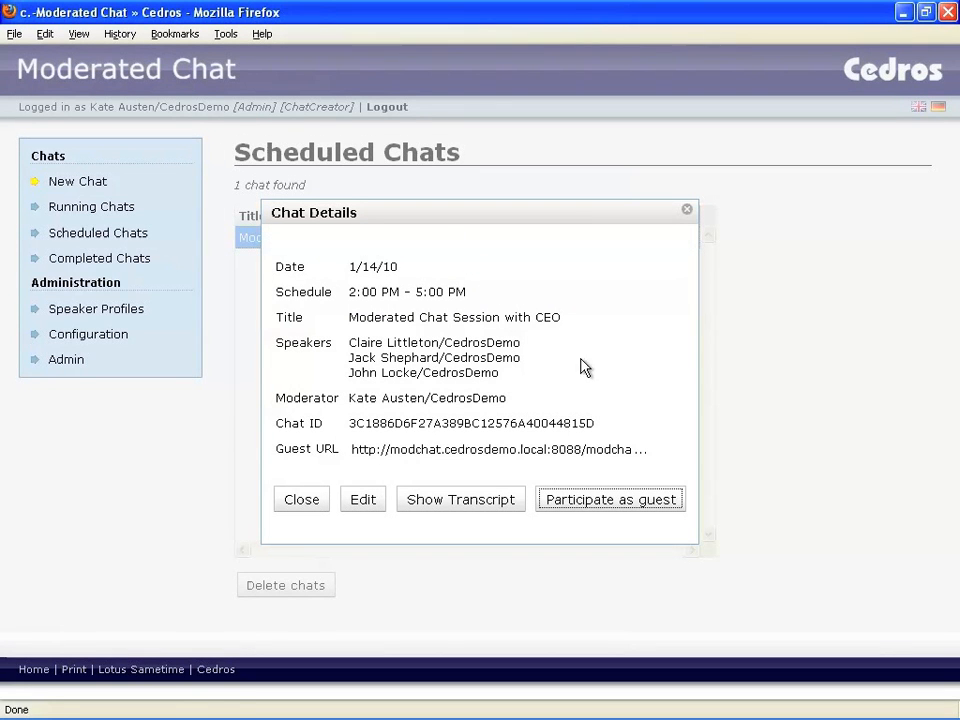
click(500, 449)
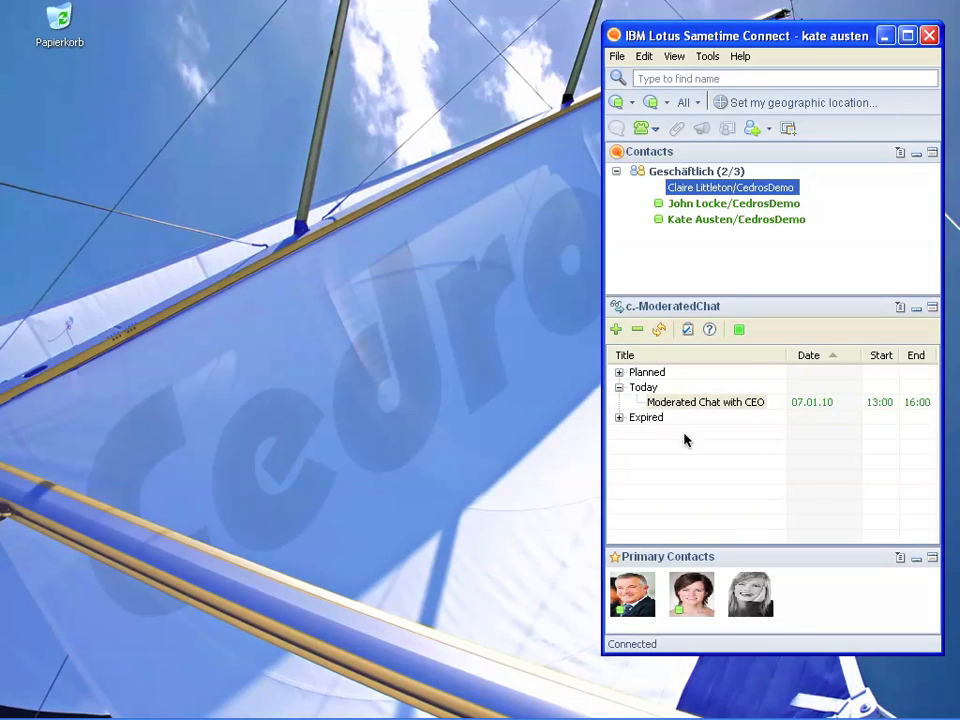
Join today's Moderated Chat with CEO as moderator from its context menu.
click(690, 459)
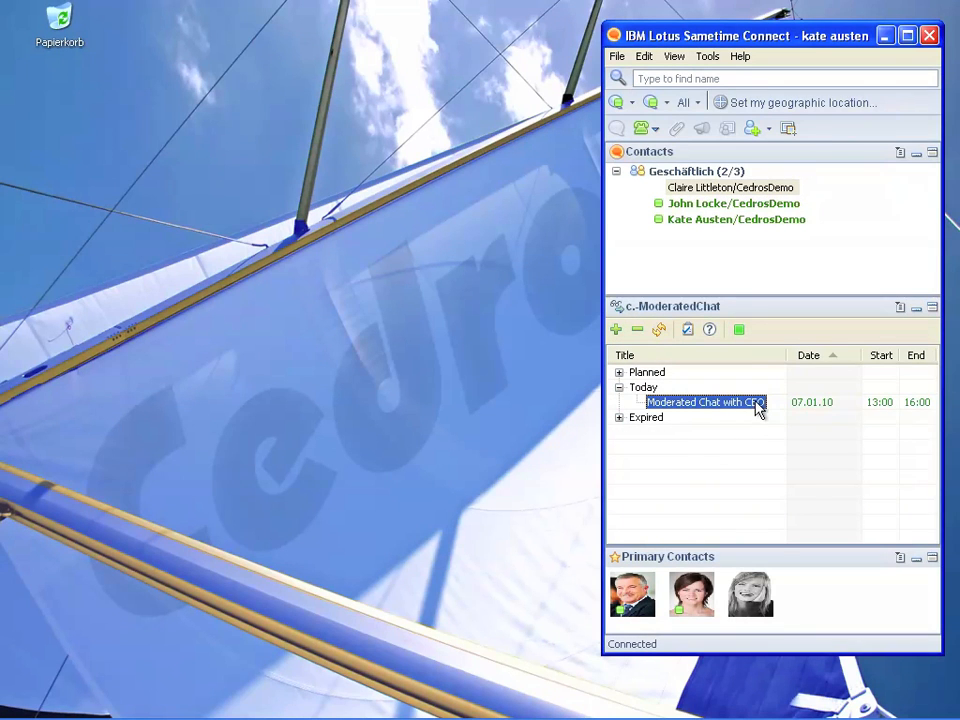
mouse_move(759, 408)
right_click(686, 412)
mouse_move(708, 418)
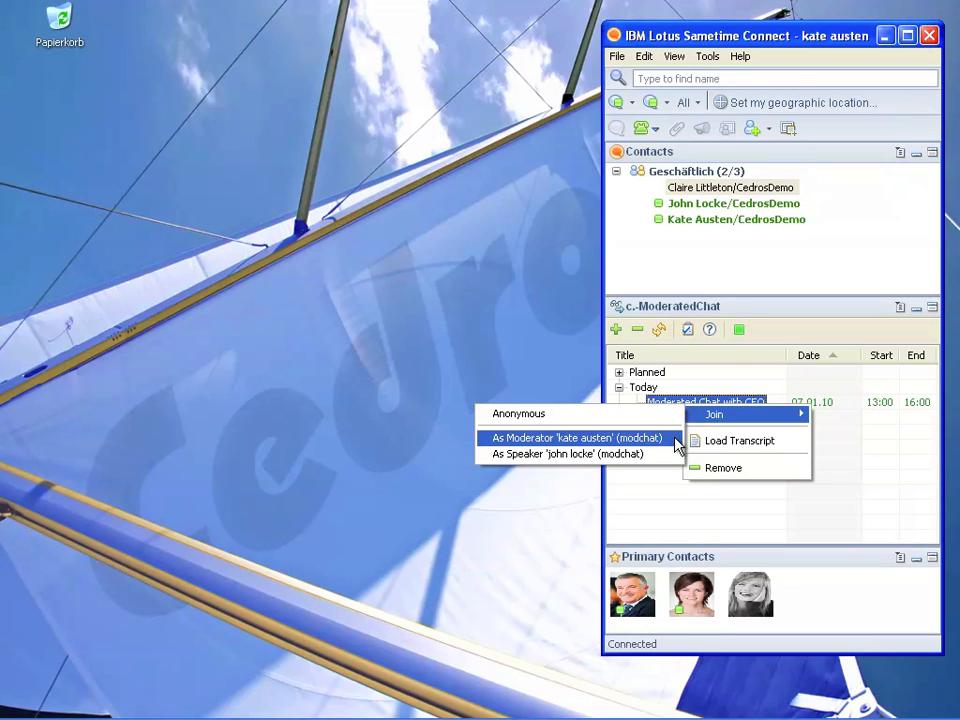
click(676, 440)
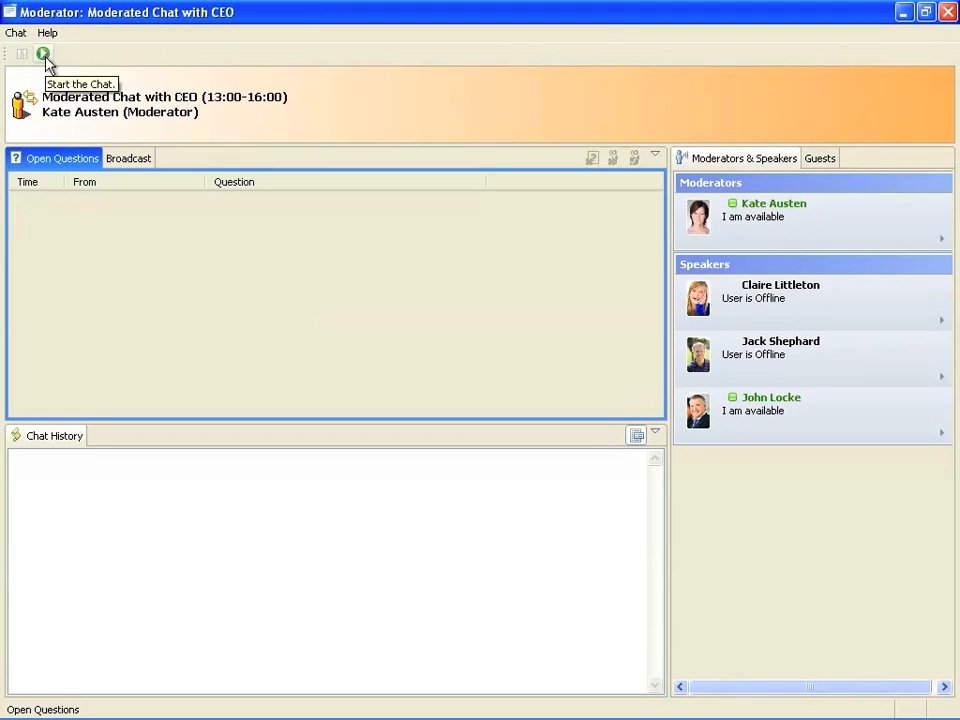
Start the moderated chat session and preview the moderator and speaker photos.
click(44, 55)
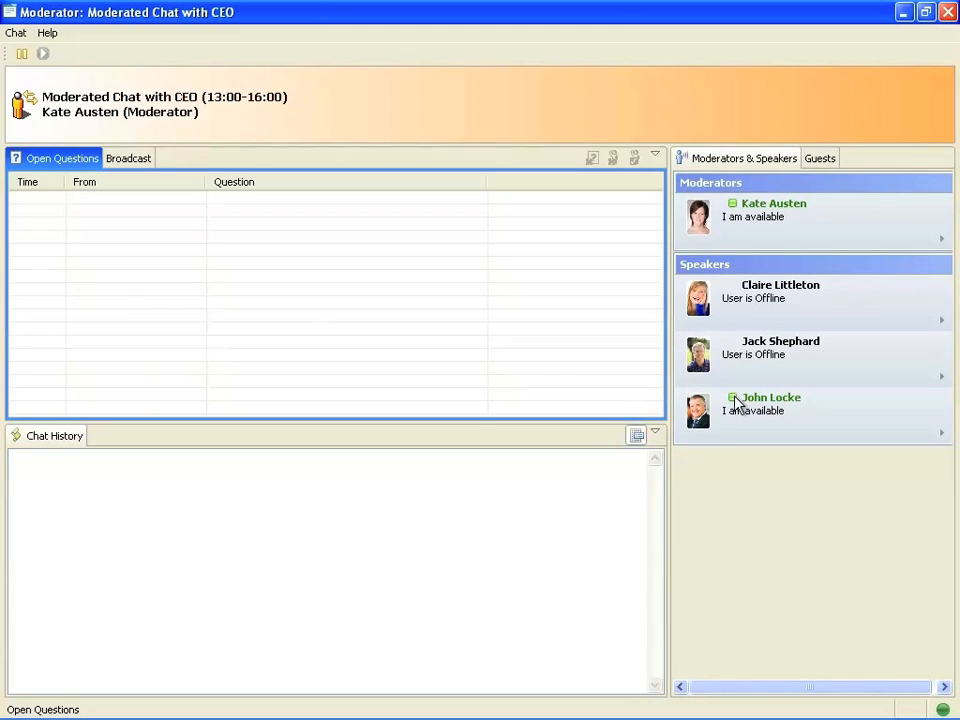
mouse_move(700, 228)
mouse_move(701, 301)
mouse_move(706, 418)
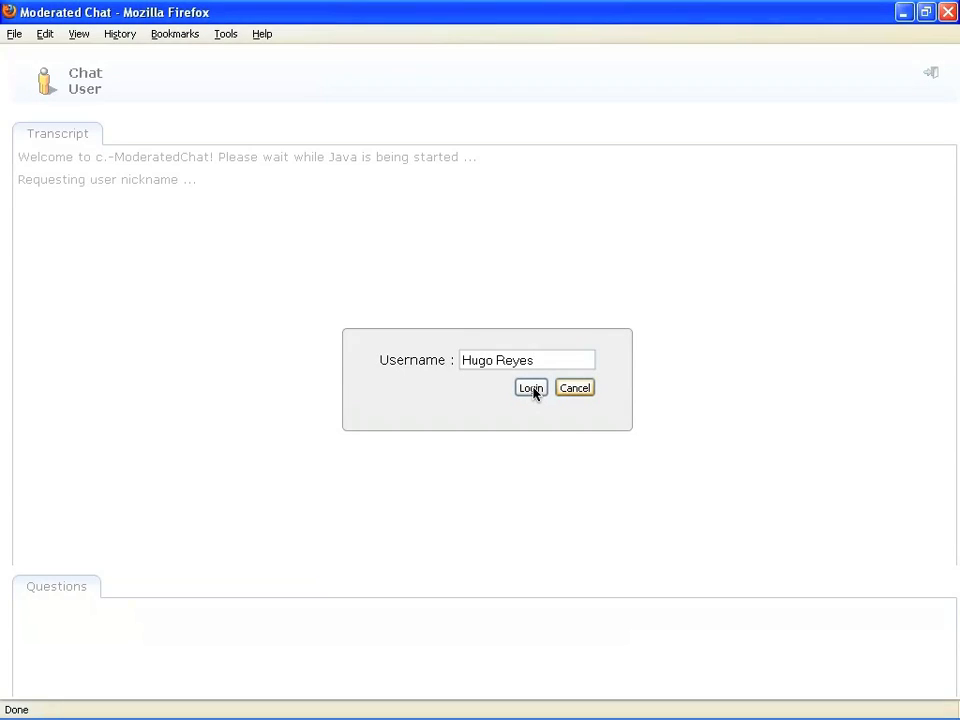
Log in as the guest and show the company's information page.
click(533, 392)
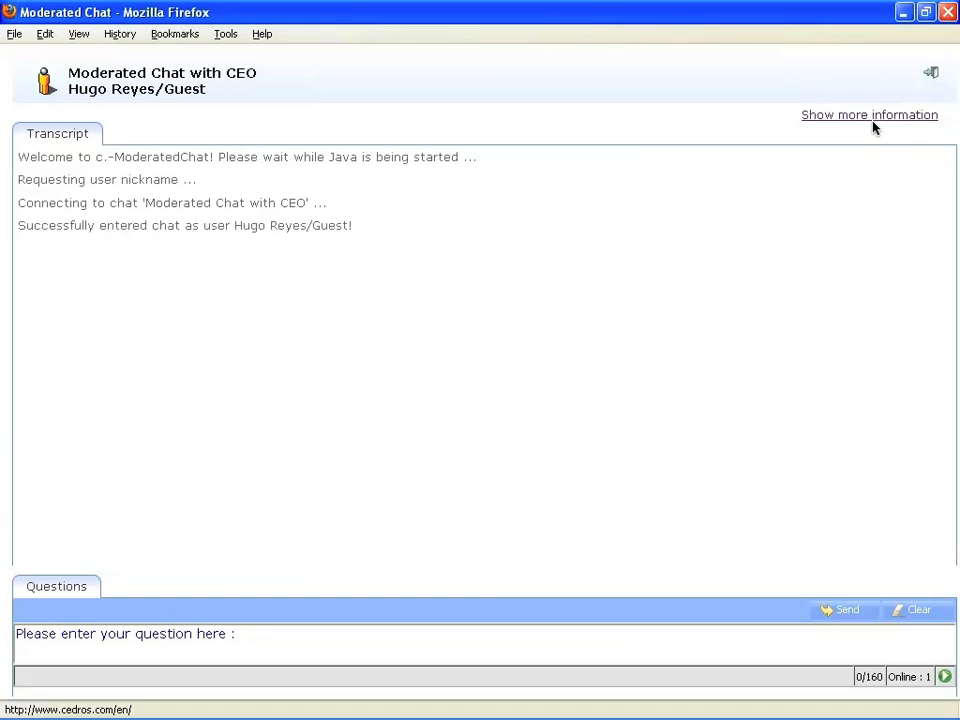
click(872, 118)
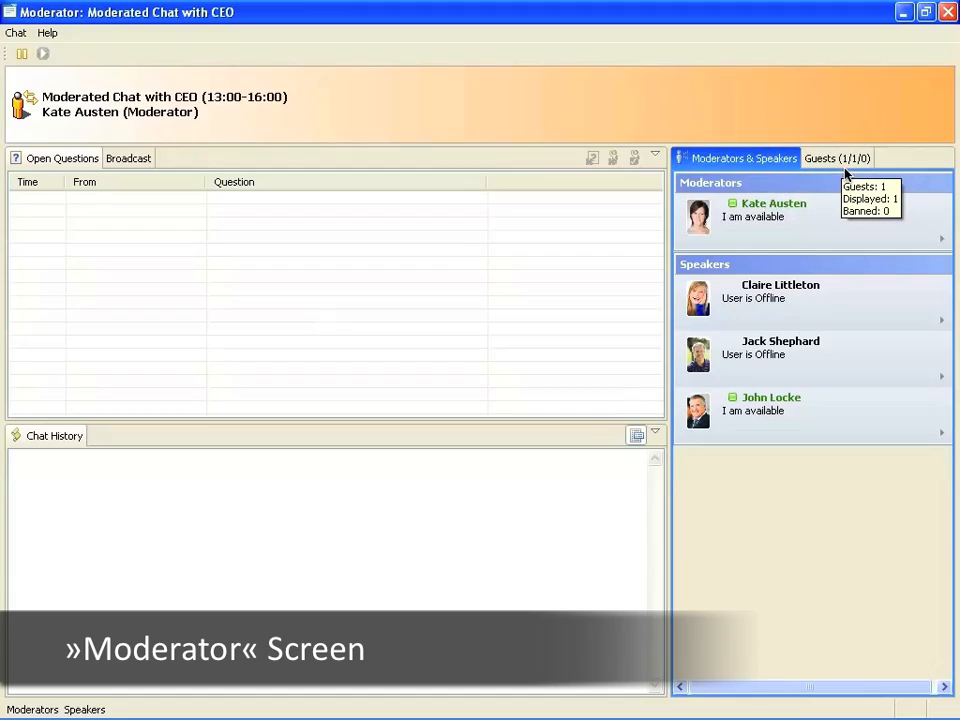
Check the joined guests, then broadcast 'Welcome to the quarterly chat session with our CEO! Thanks for joining us!'.
click(838, 161)
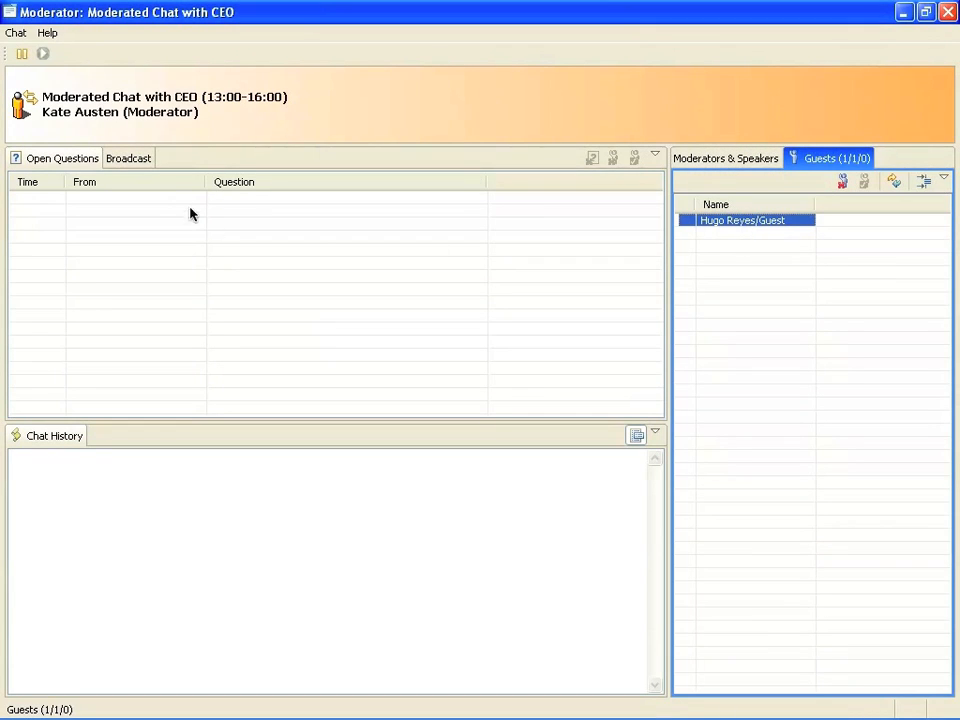
click(130, 159)
text(Welcome )
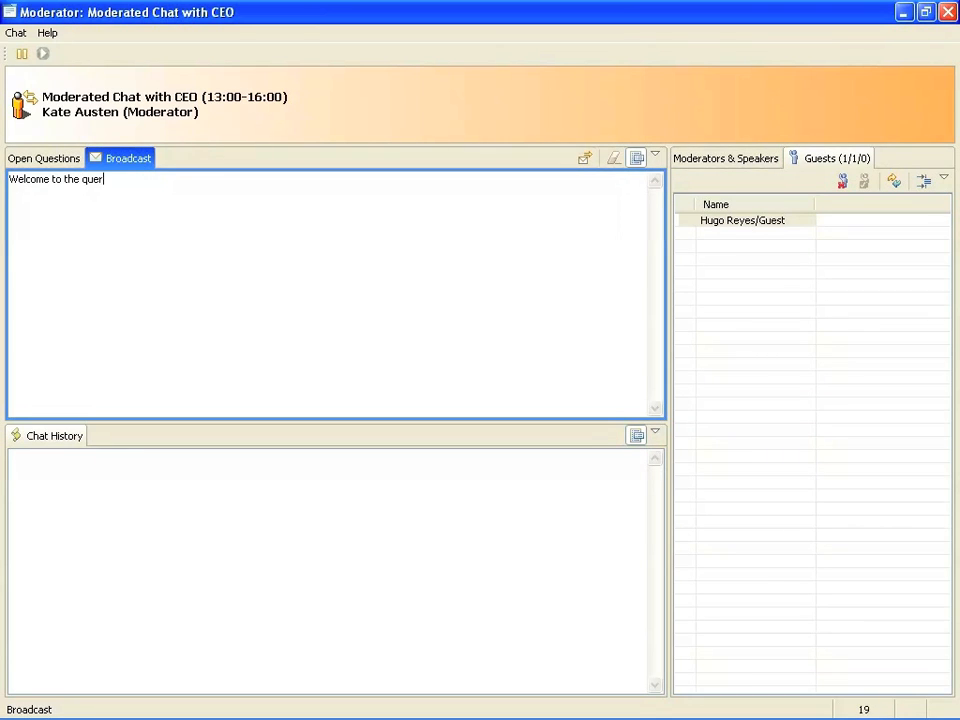
text(to the quarterly chat session with our CEO! Thanks for joining us!)
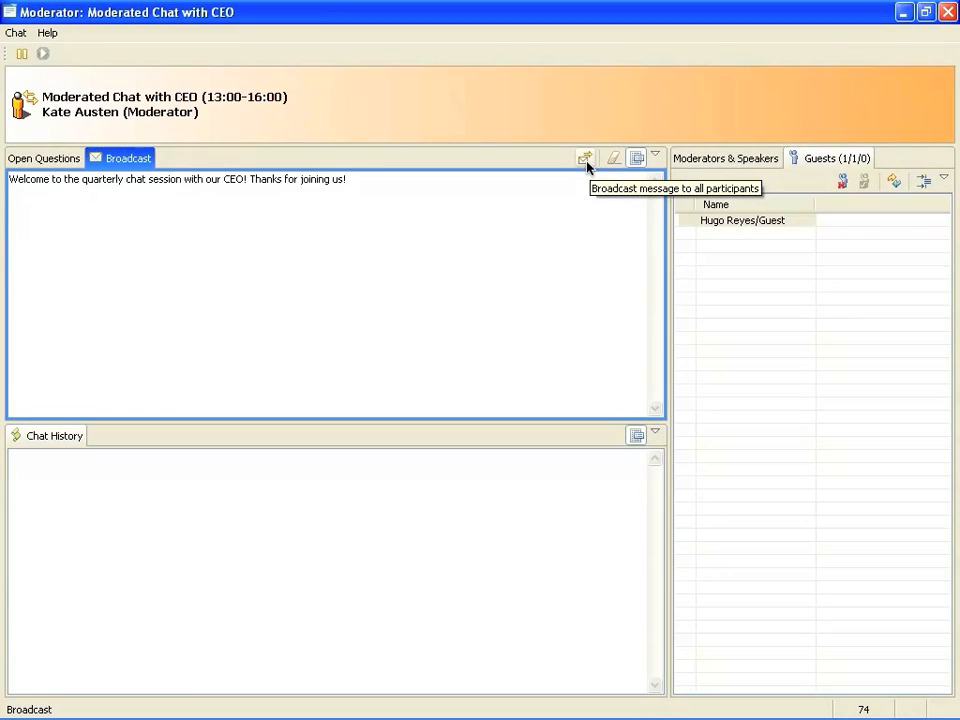
click(584, 159)
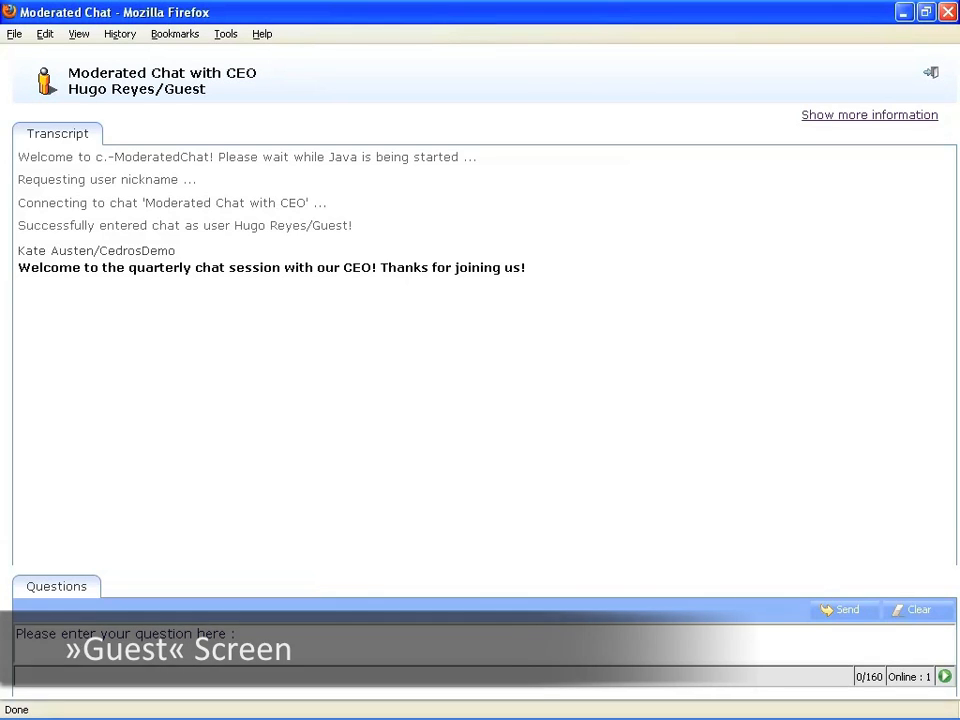
As the guest, send 'When will we be ready to launch our next product?' to the moderator.
click(231, 632)
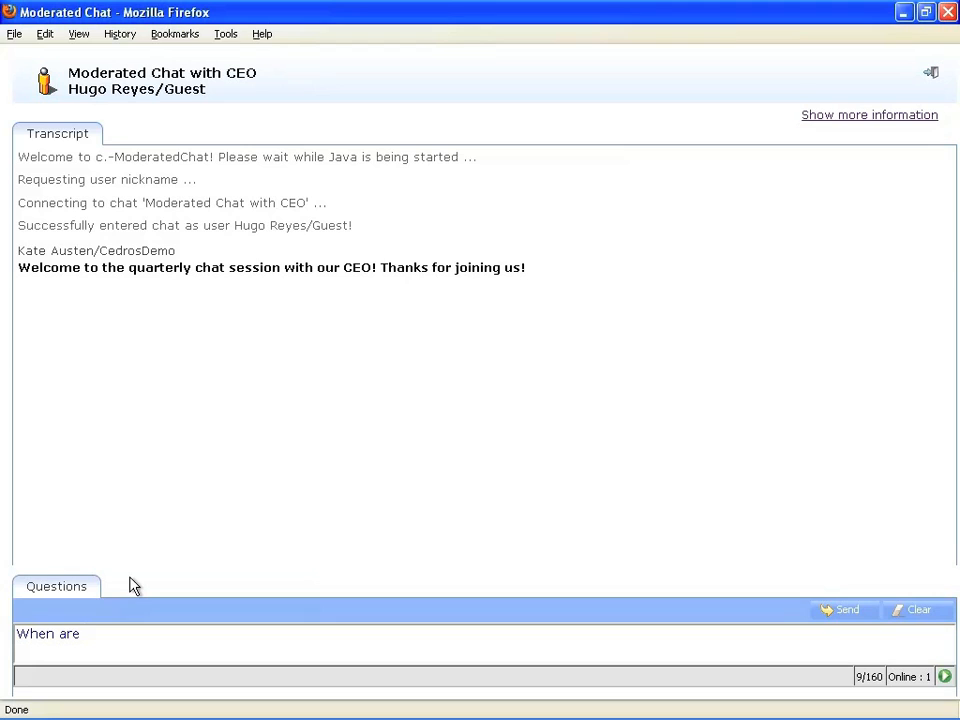
text(When will we be)
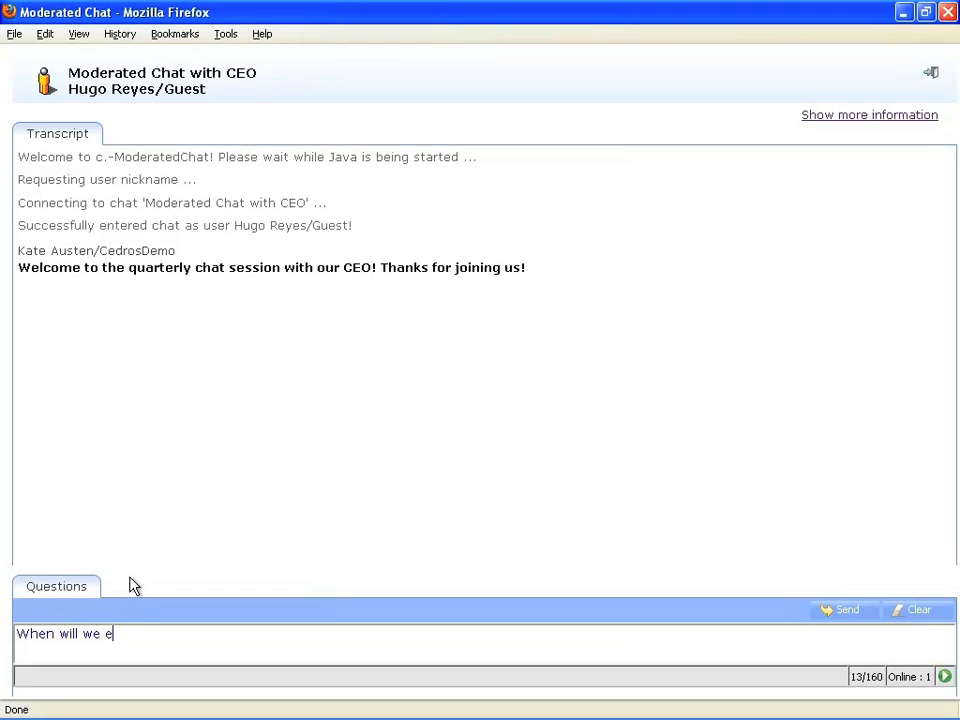
text( ready to launc)
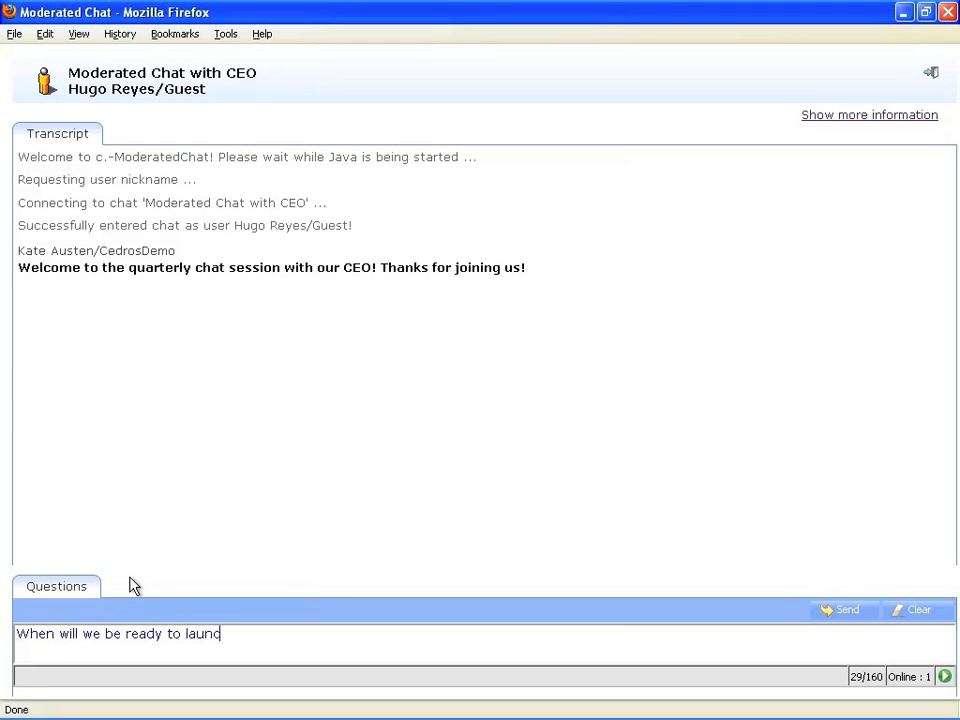
text(h our next produ)
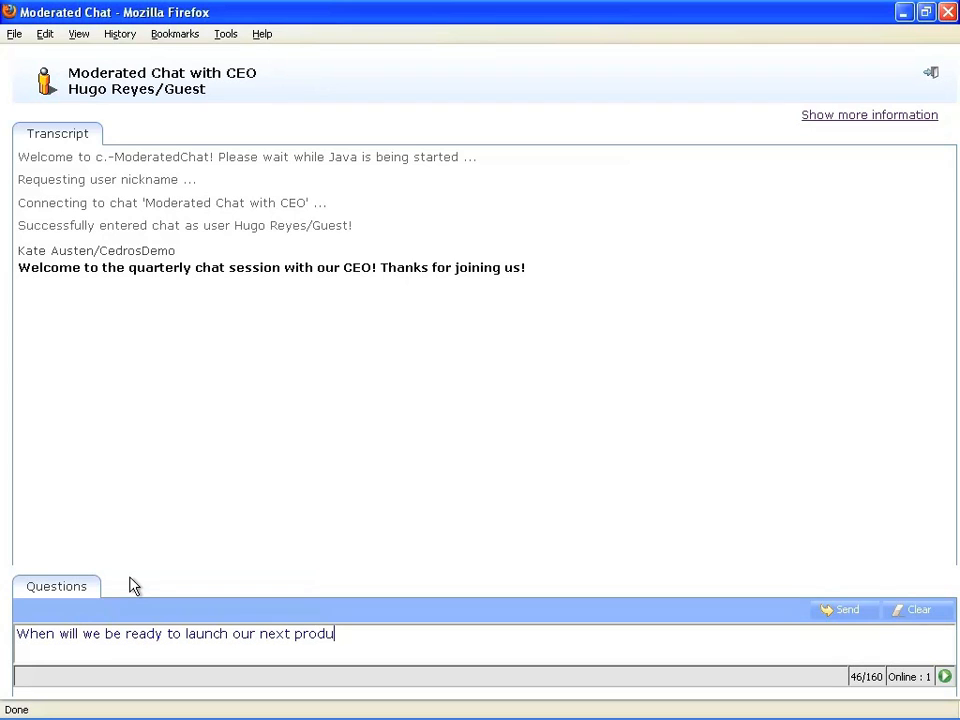
text(ct?)
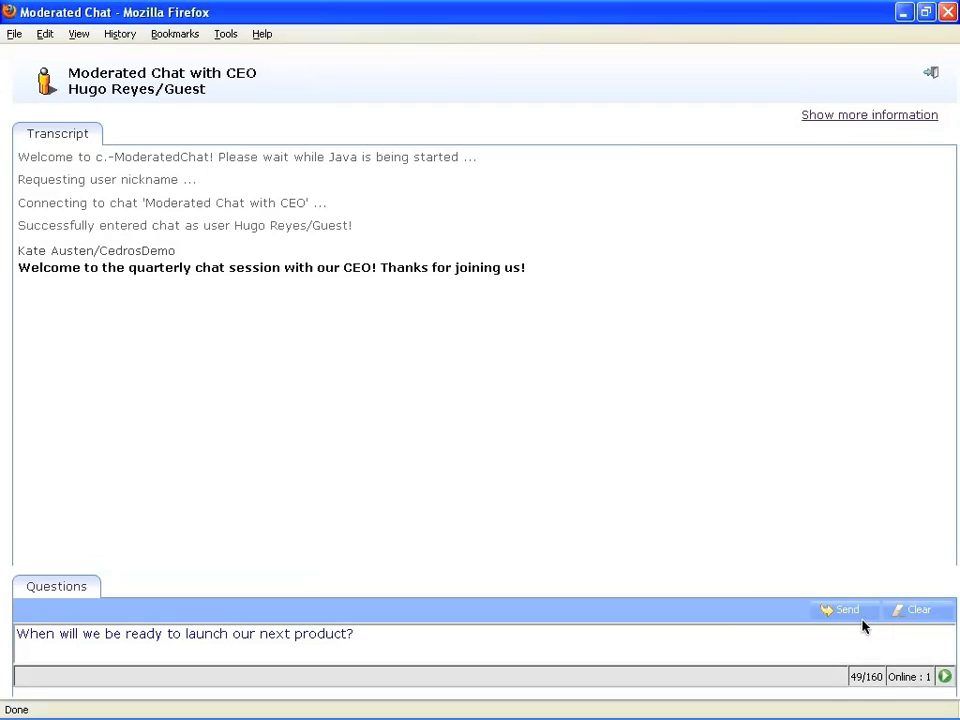
click(846, 612)
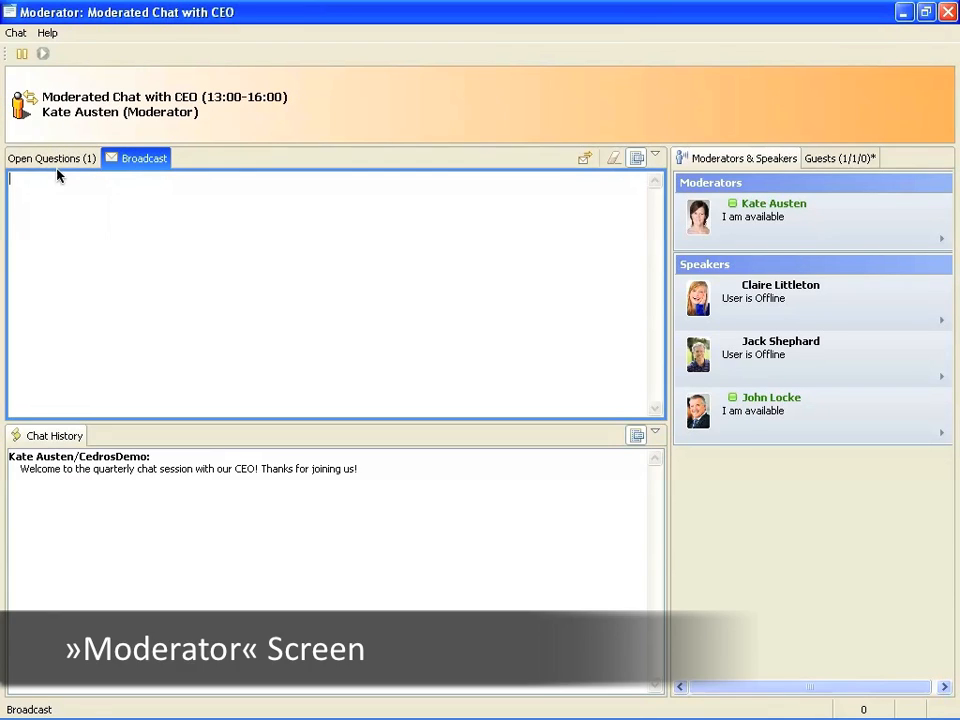
Read the guest's product-launch question, then drag it onto the available speaker to forward it.
click(62, 160)
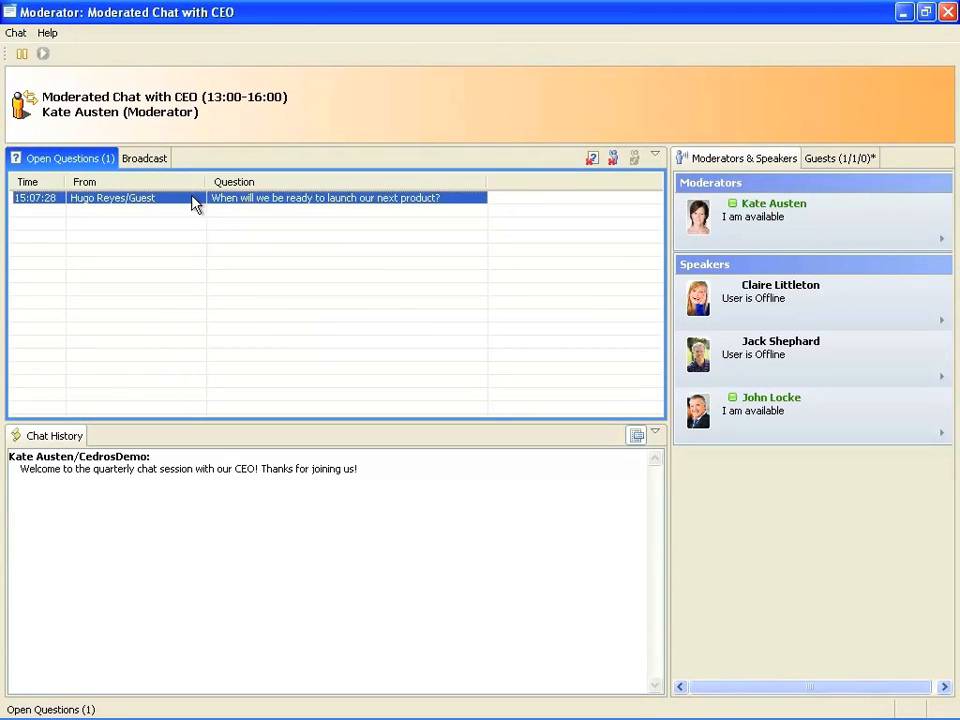
double_click(195, 203)
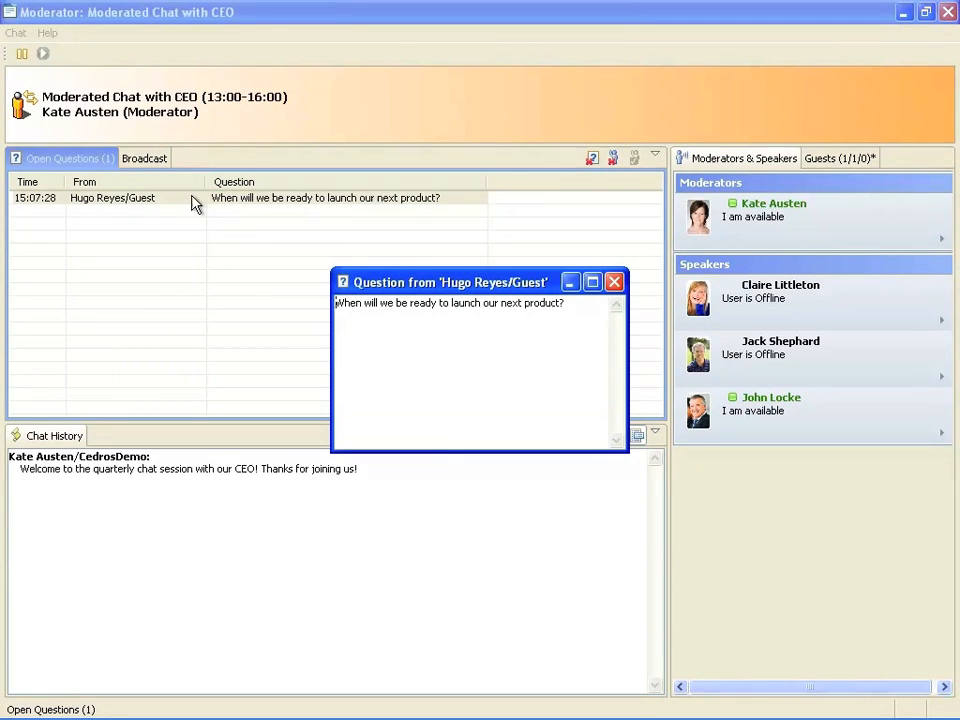
click(615, 285)
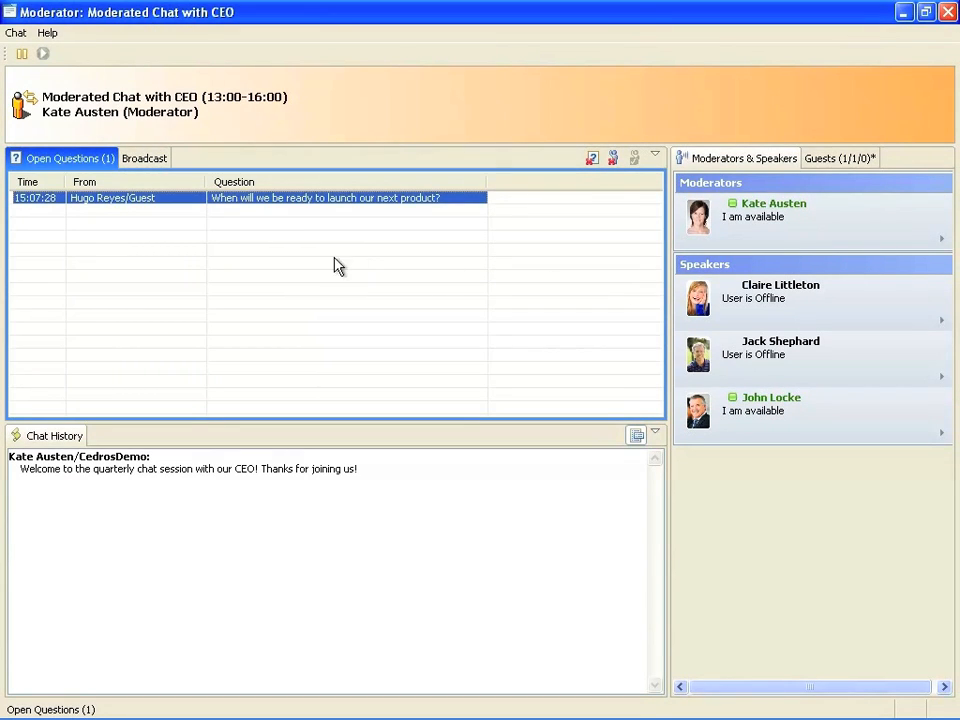
drag(163, 200, 763, 412)
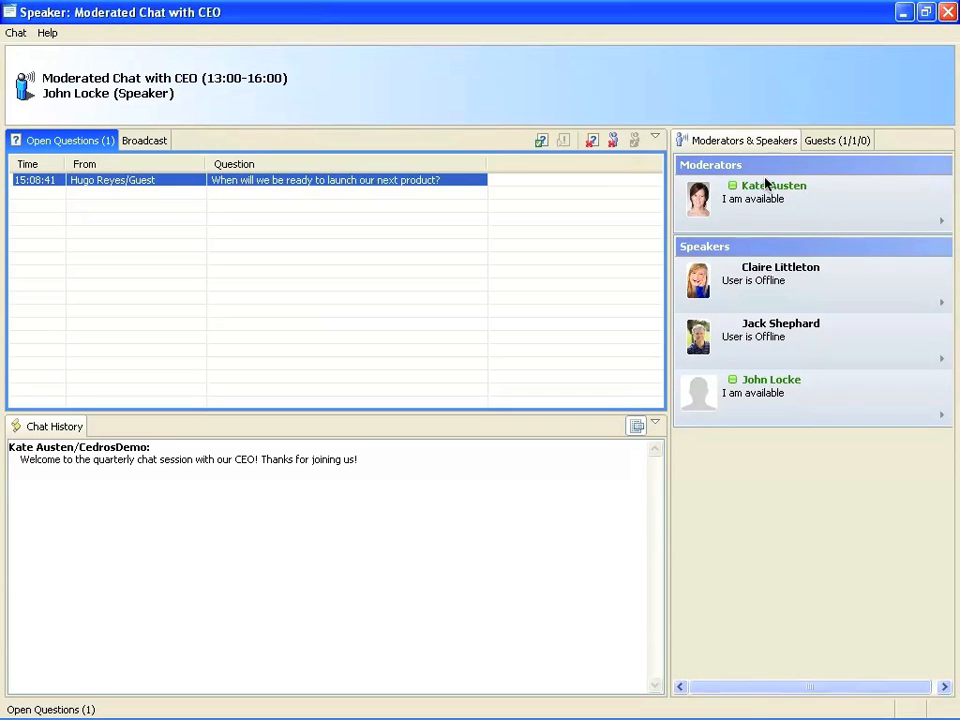
Answer the guest's product-launch question with 'We will launch it this spring!' and bring up the guest's Firefox chat.
double_click(258, 183)
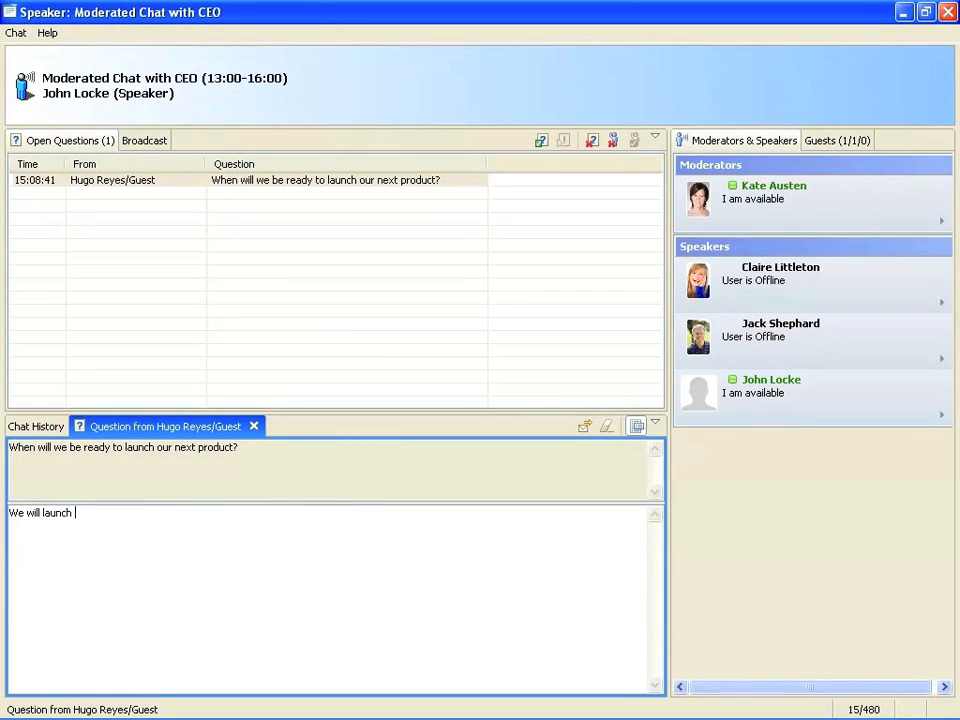
text(We will launch it this spring!)
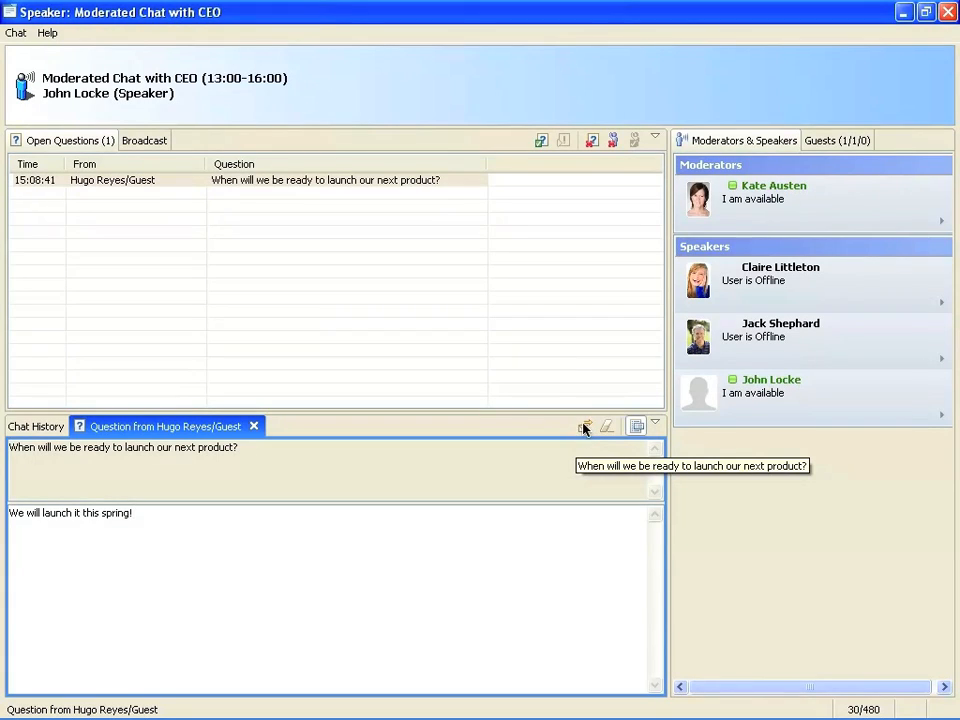
click(586, 430)
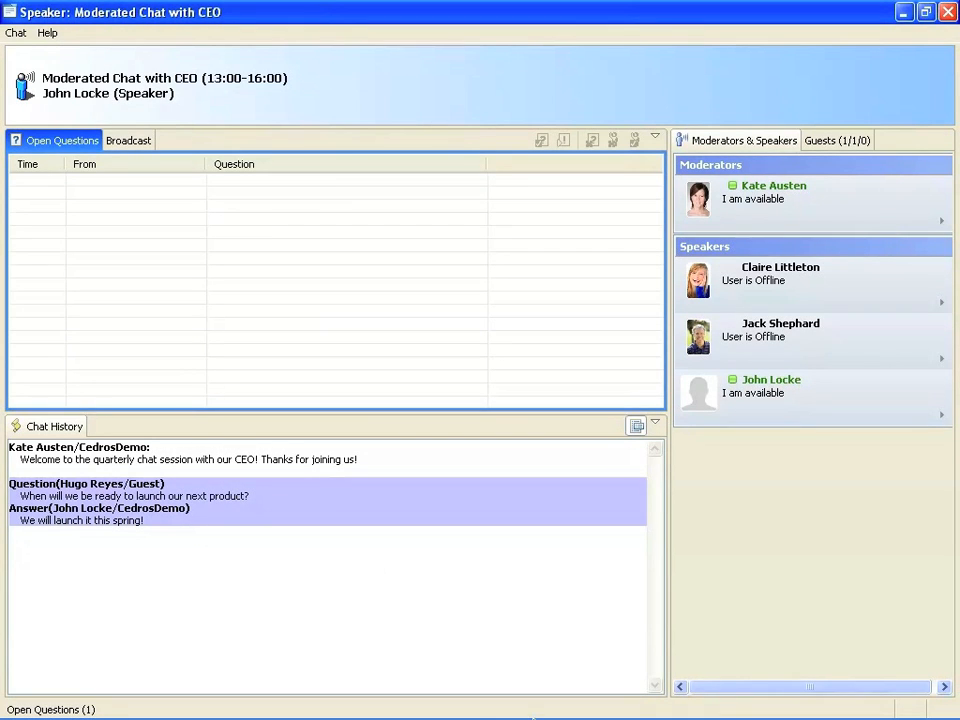
click(180, 703)
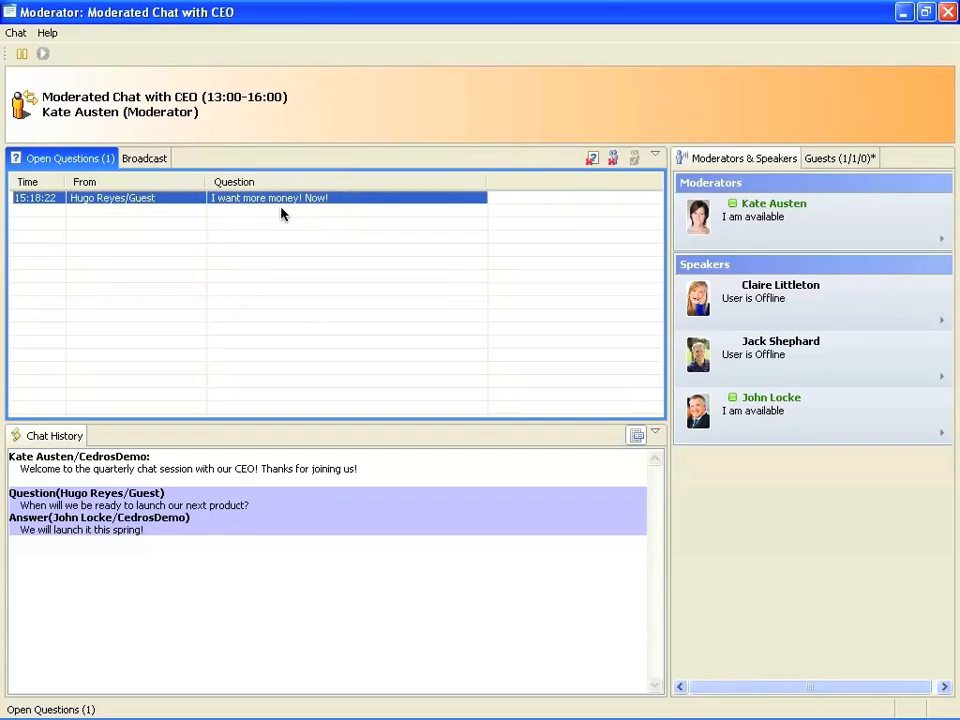
Reject the guest's 'more money' demand, ban the guest from asking questions, and check the ban notice in Firefox.
click(592, 160)
click(214, 703)
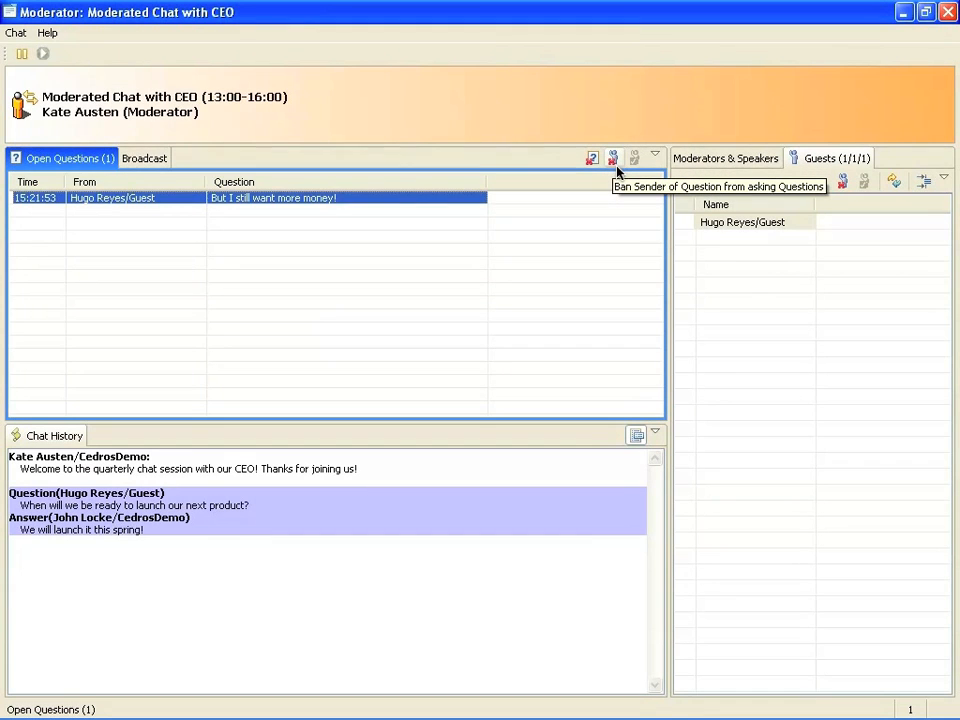
click(616, 163)
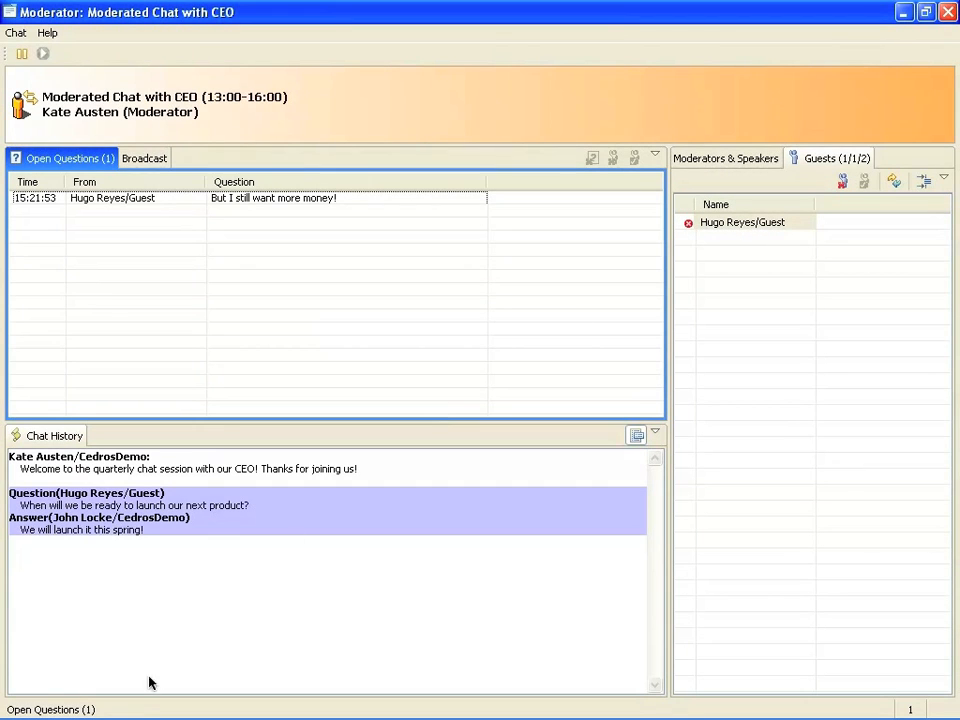
click(190, 702)
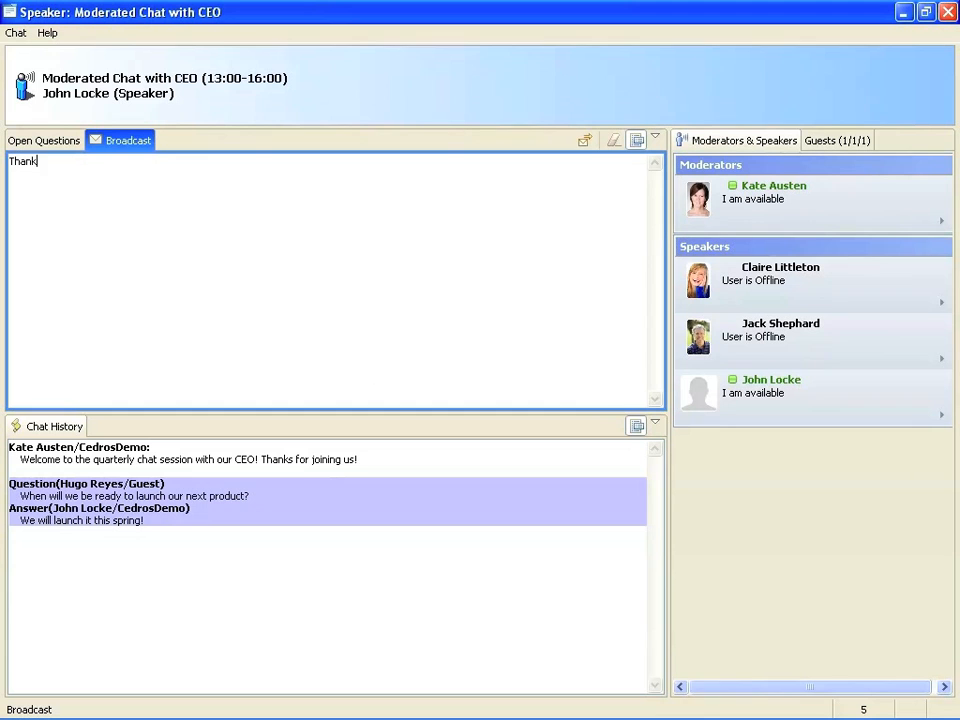
Draft the speaker broadcast 'Thank you all for joining us!' without sending it.
text(you all for joining us!)
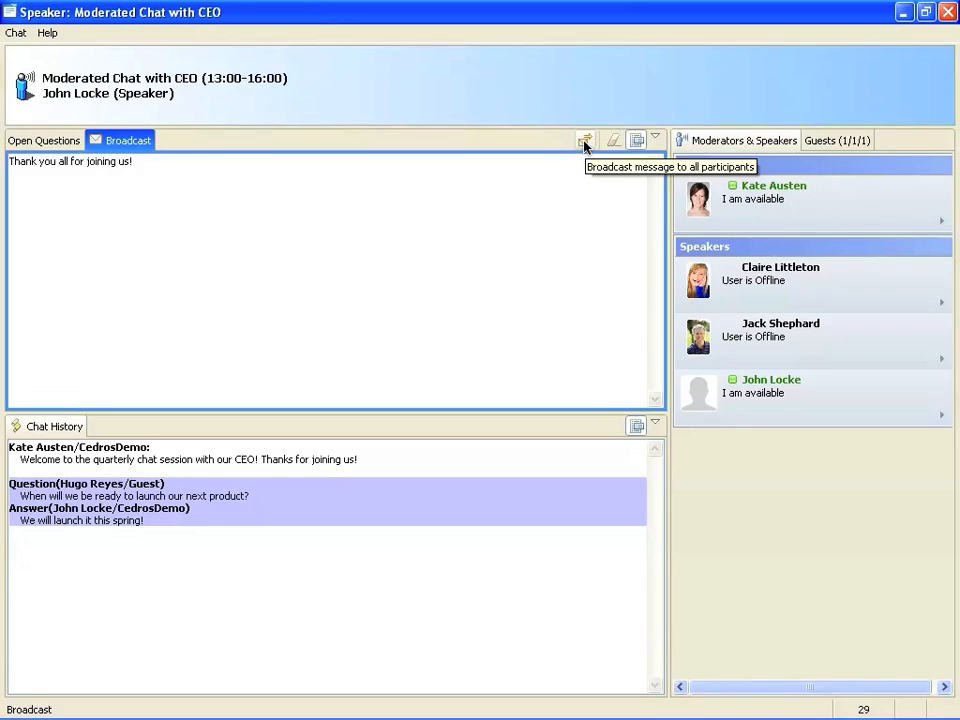
Send the speaker's thank-you and the moderator's 'That it for this session. Hope to see you next time!', then pause.
click(585, 143)
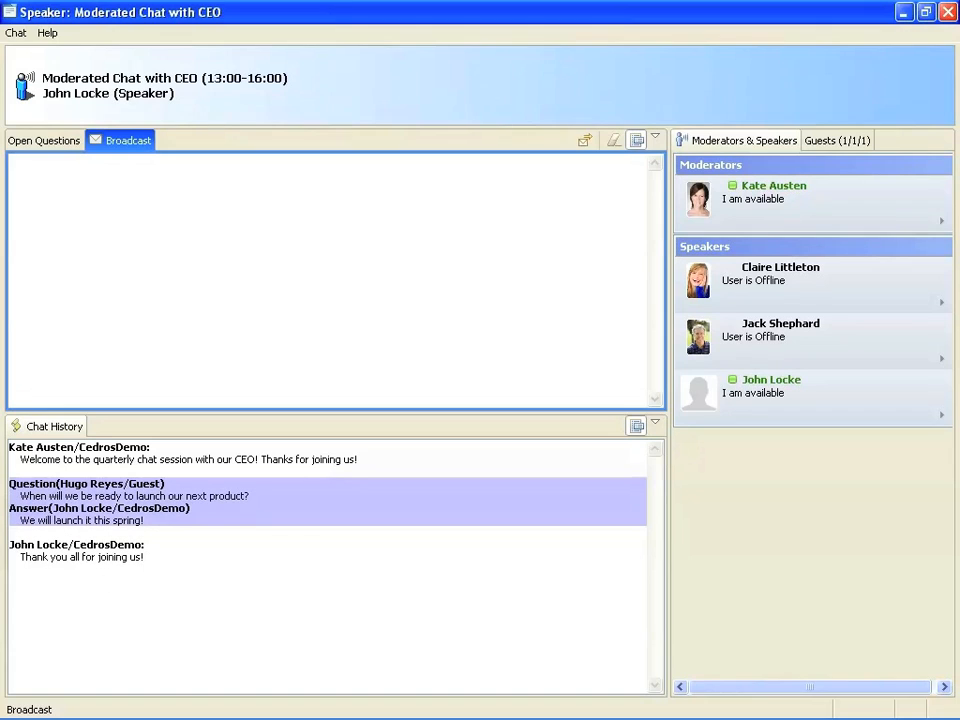
click(638, 709)
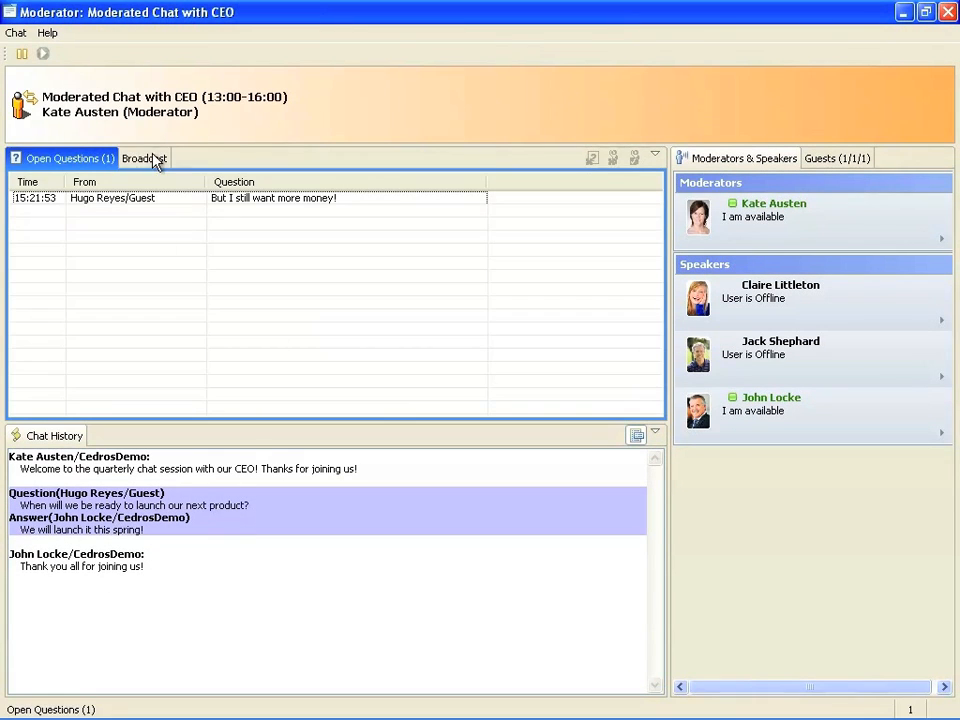
click(151, 157)
text(That it for this session. Hope to see you next time!)
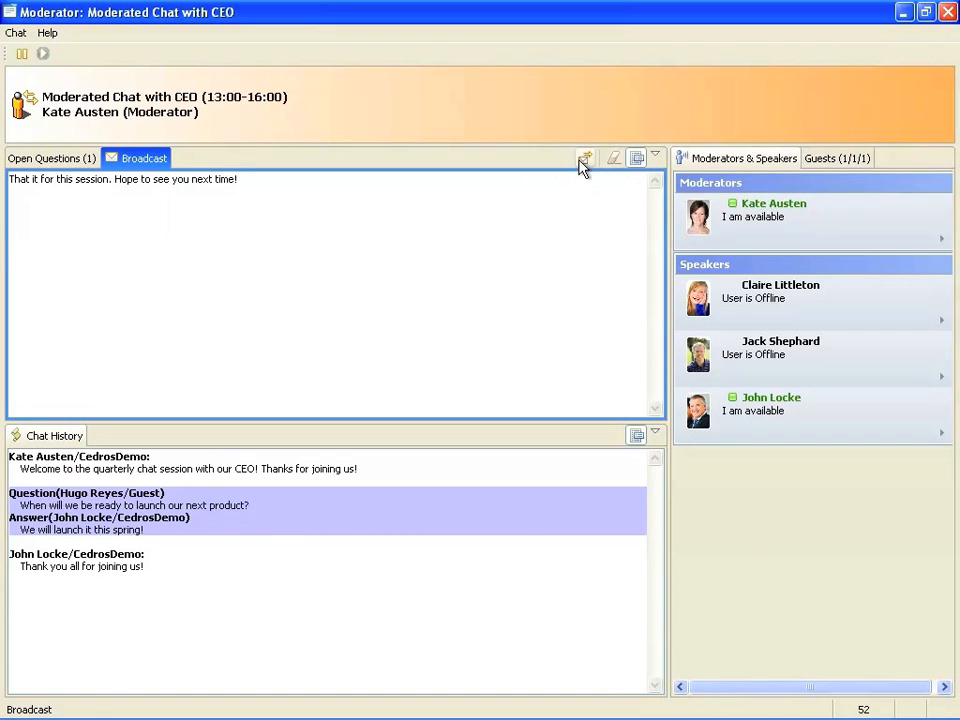
click(580, 160)
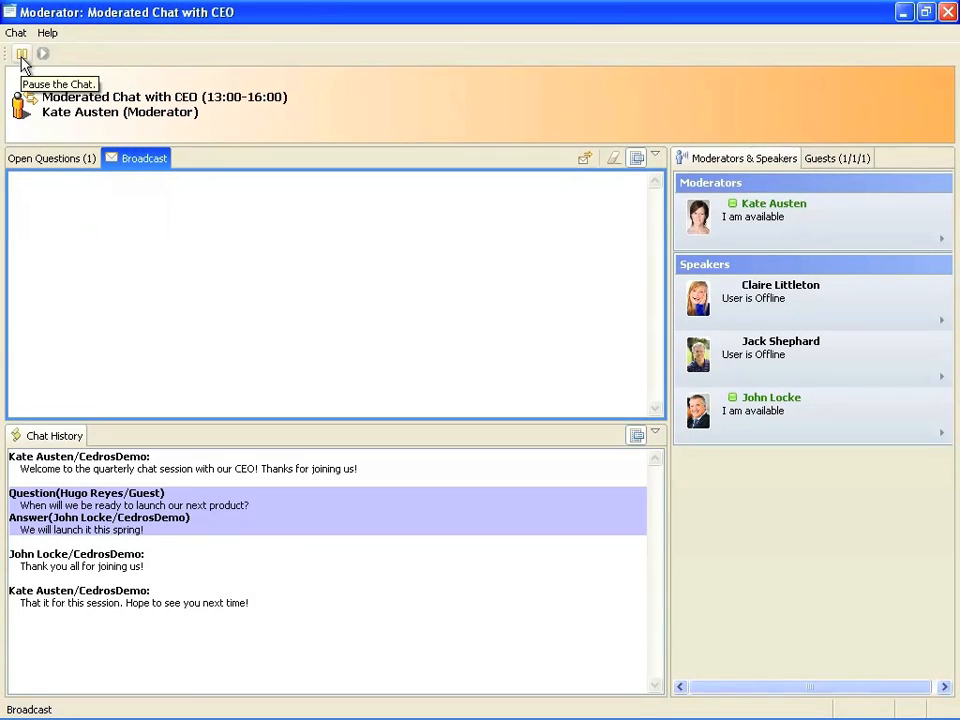
click(22, 56)
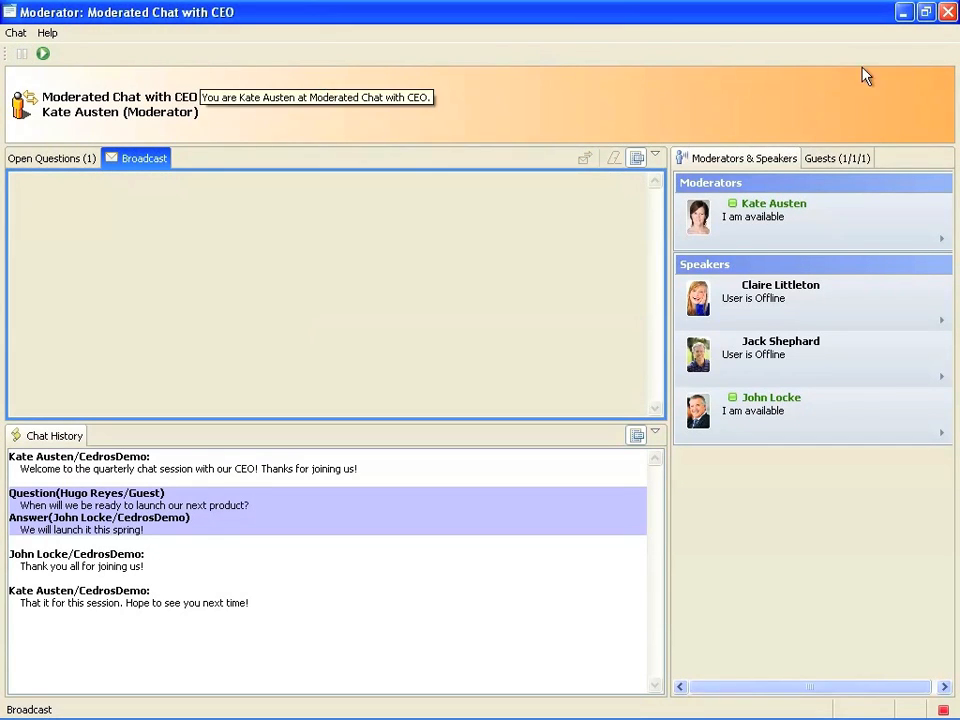